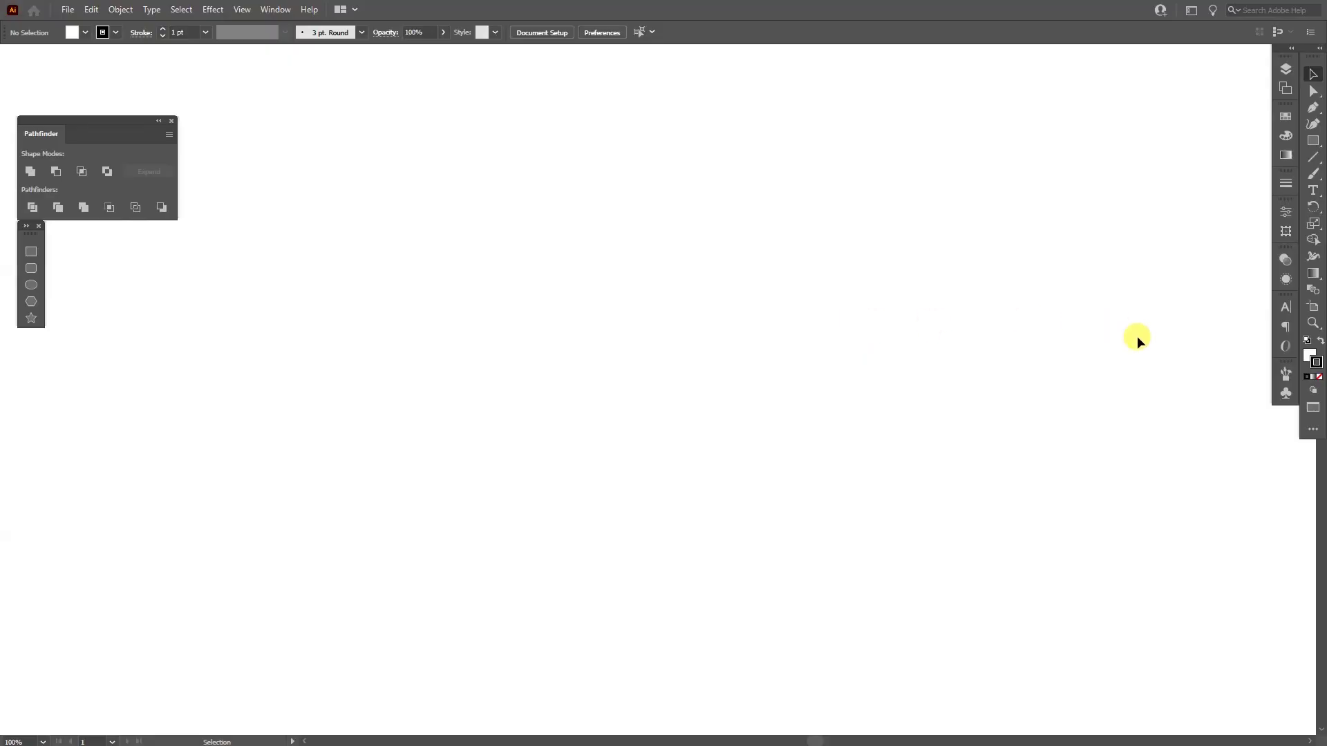
Set the fill to None and the stroke to pure black (000000).
click(1316, 365)
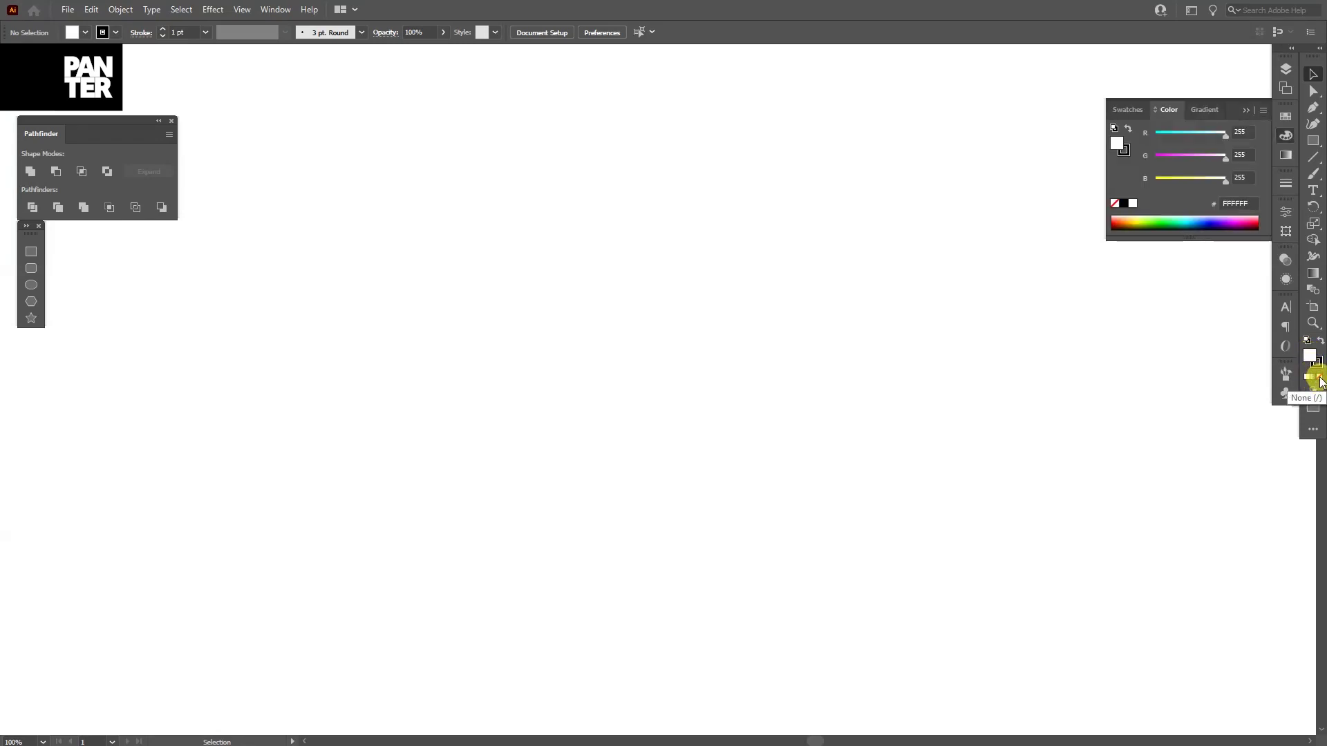
click(1317, 380)
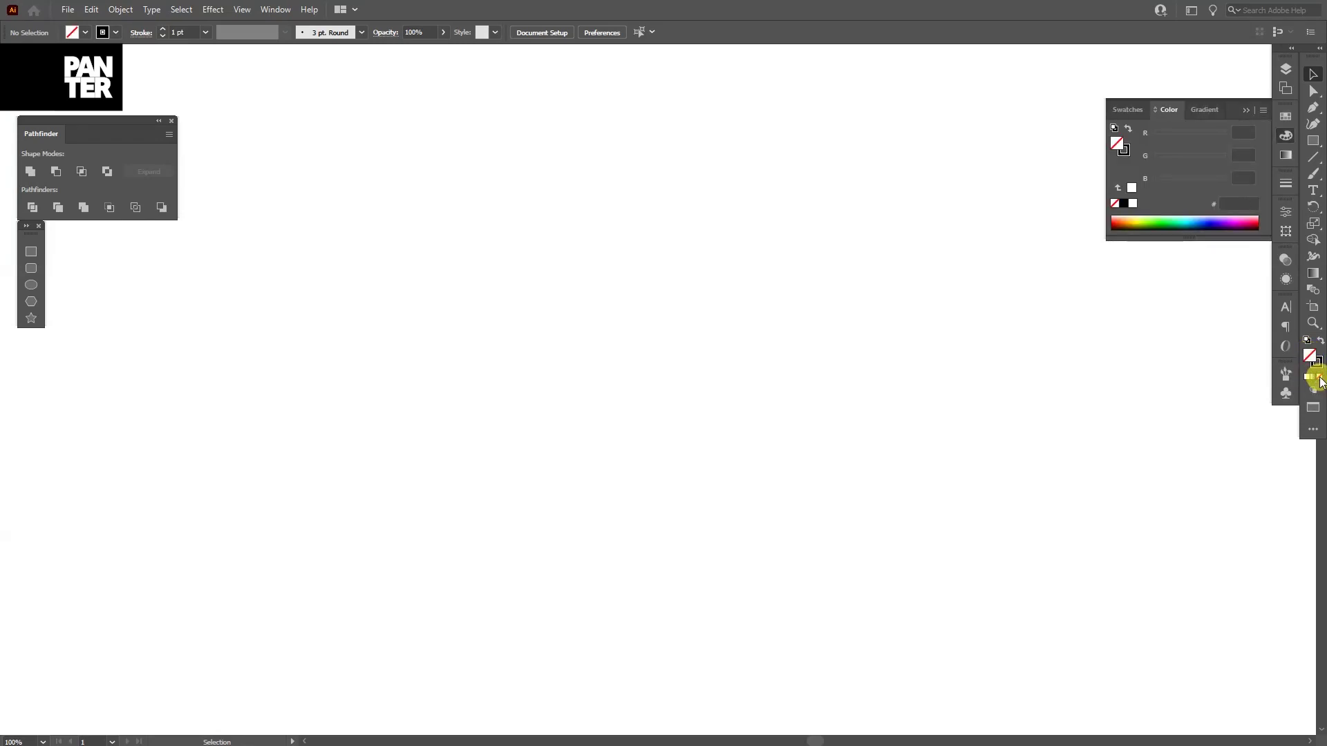
click(1316, 364)
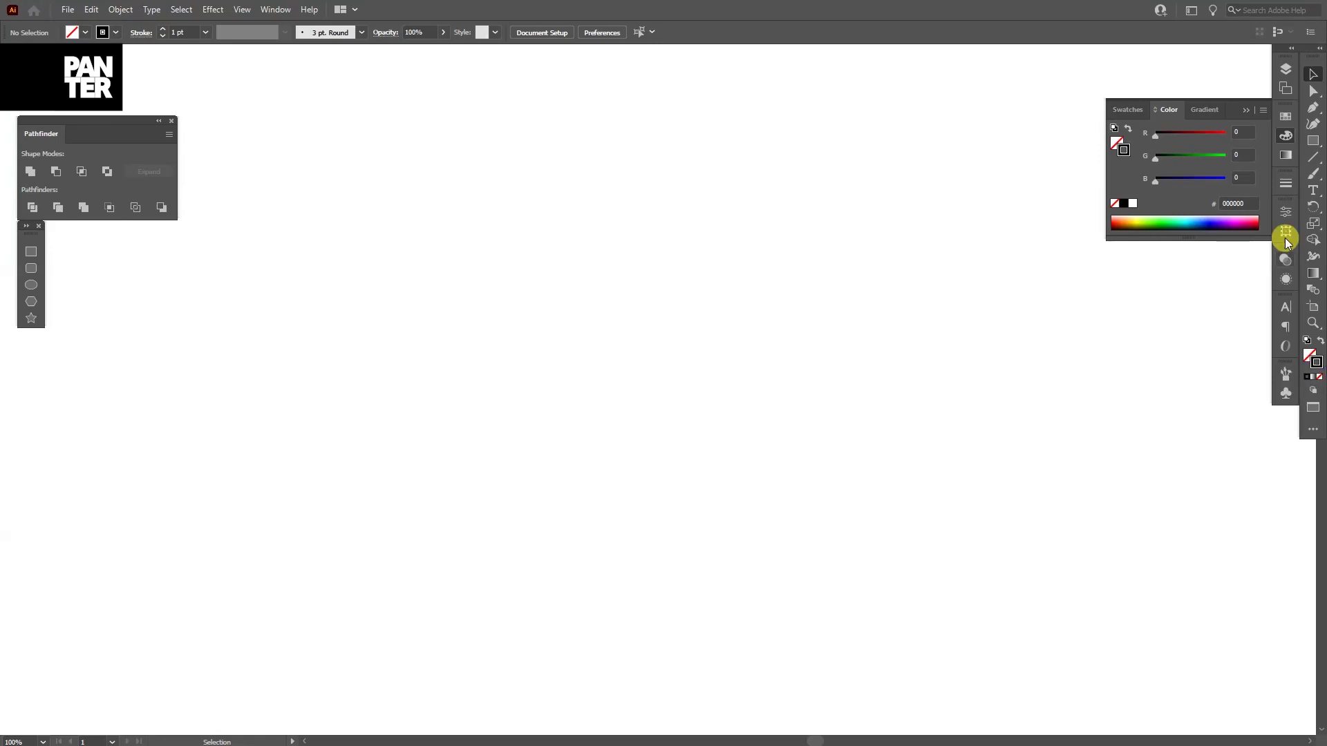
click(1242, 112)
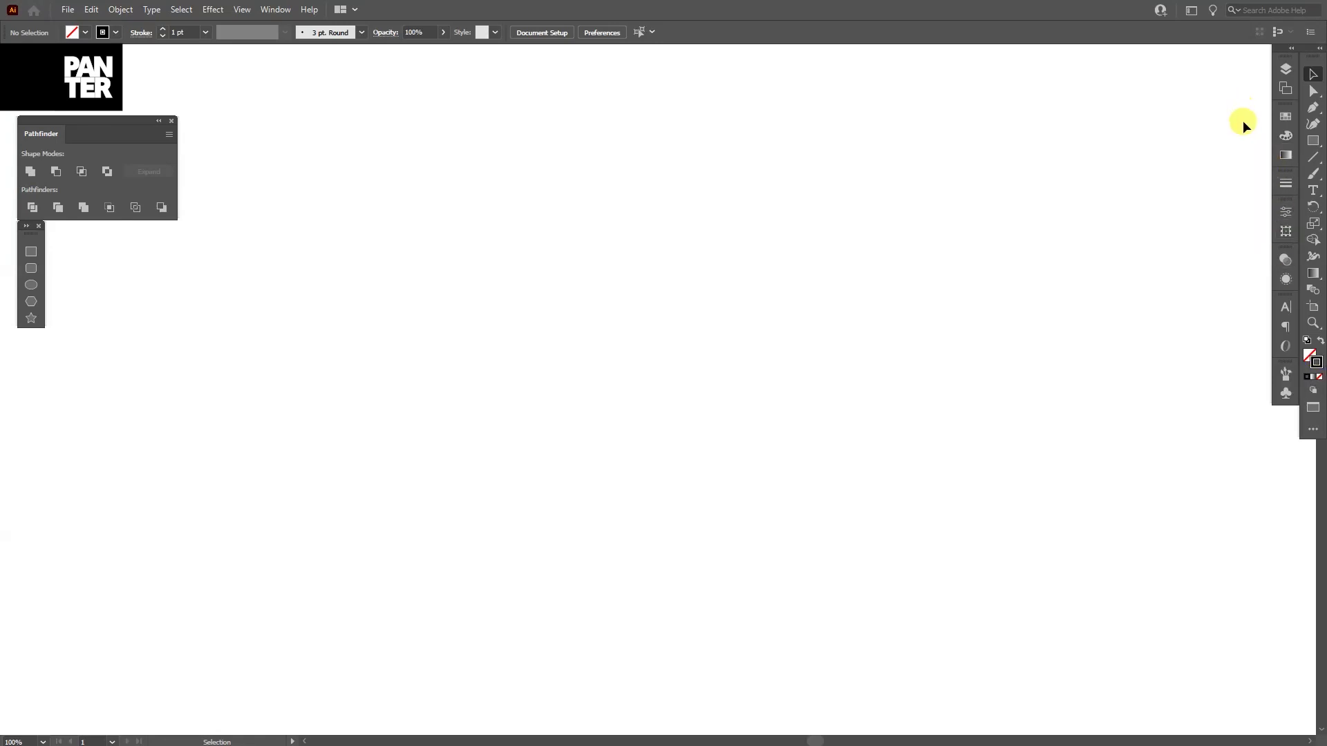
click(1311, 143)
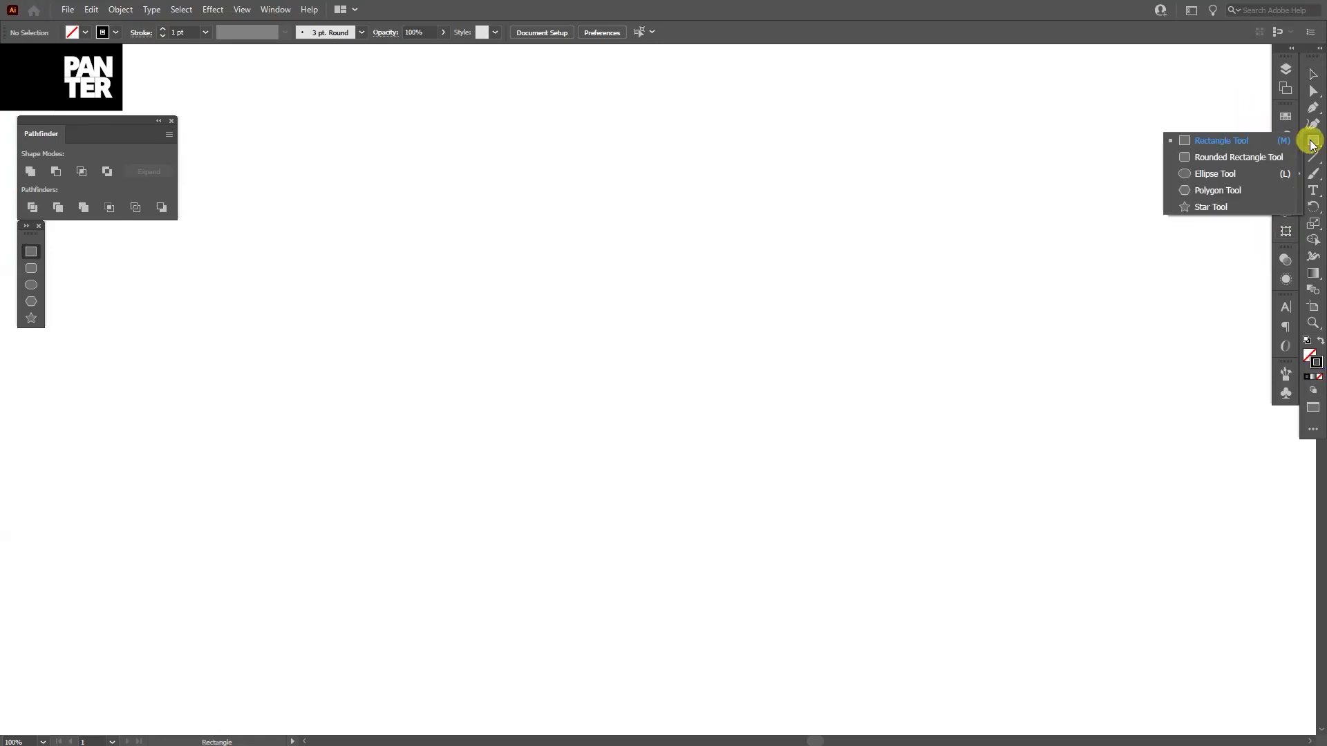
Draw a 475.76 px circle outward from its centre with the Ellipse Tool.
click(1240, 171)
mouse_move(657, 375)
mouse_down()
mouse_move(550, 379)
mouse_move(685, 371)
mouse_move(722, 392)
mouse_move(889, 409)
mouse_up()
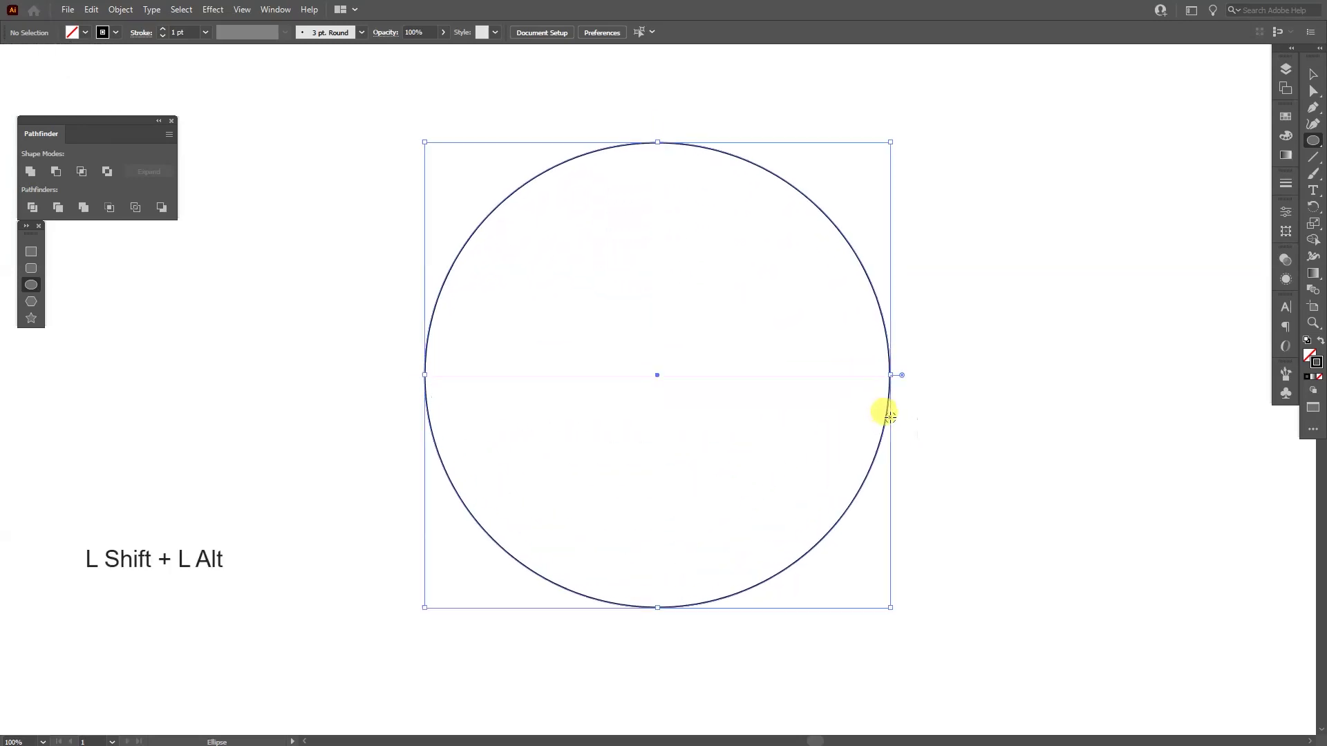
key(v)
scroll(890, 353, up, 11)
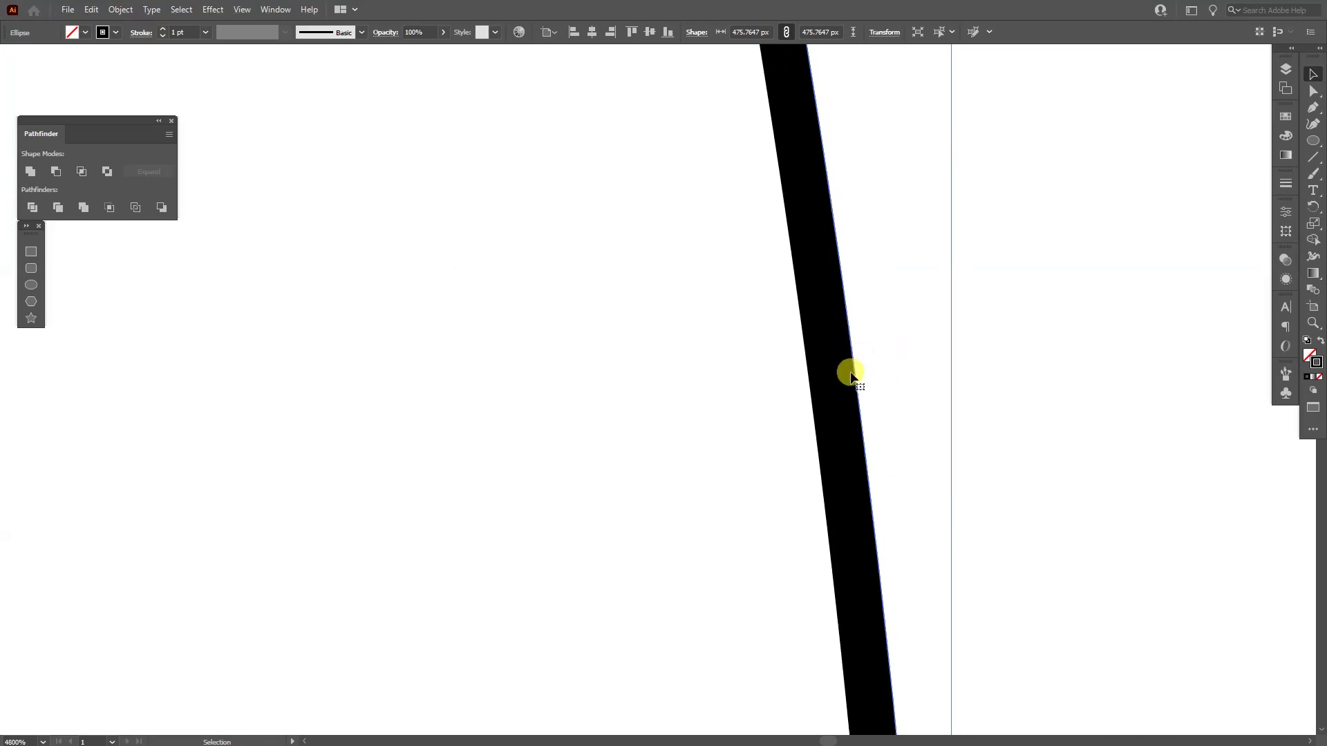
scroll(850, 386, down, 2)
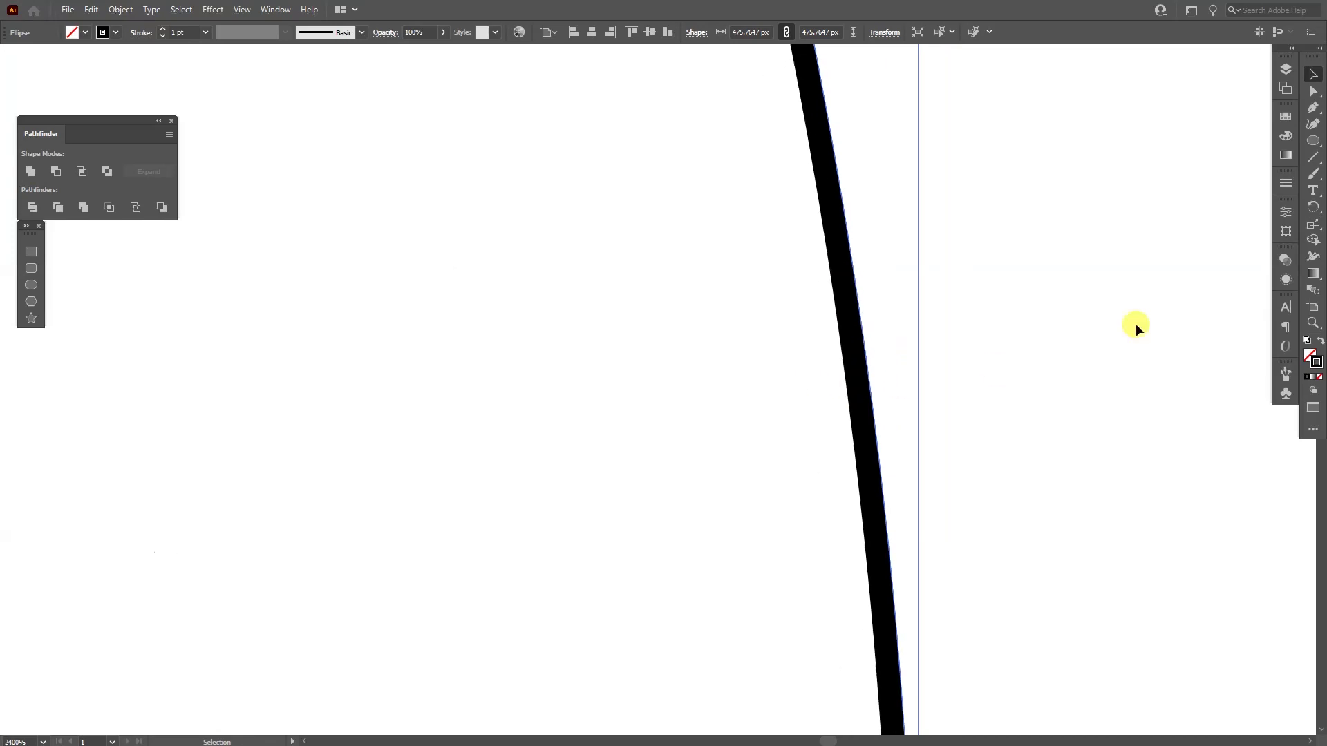
Align the circle's stroke to the center of its path.
click(1294, 182)
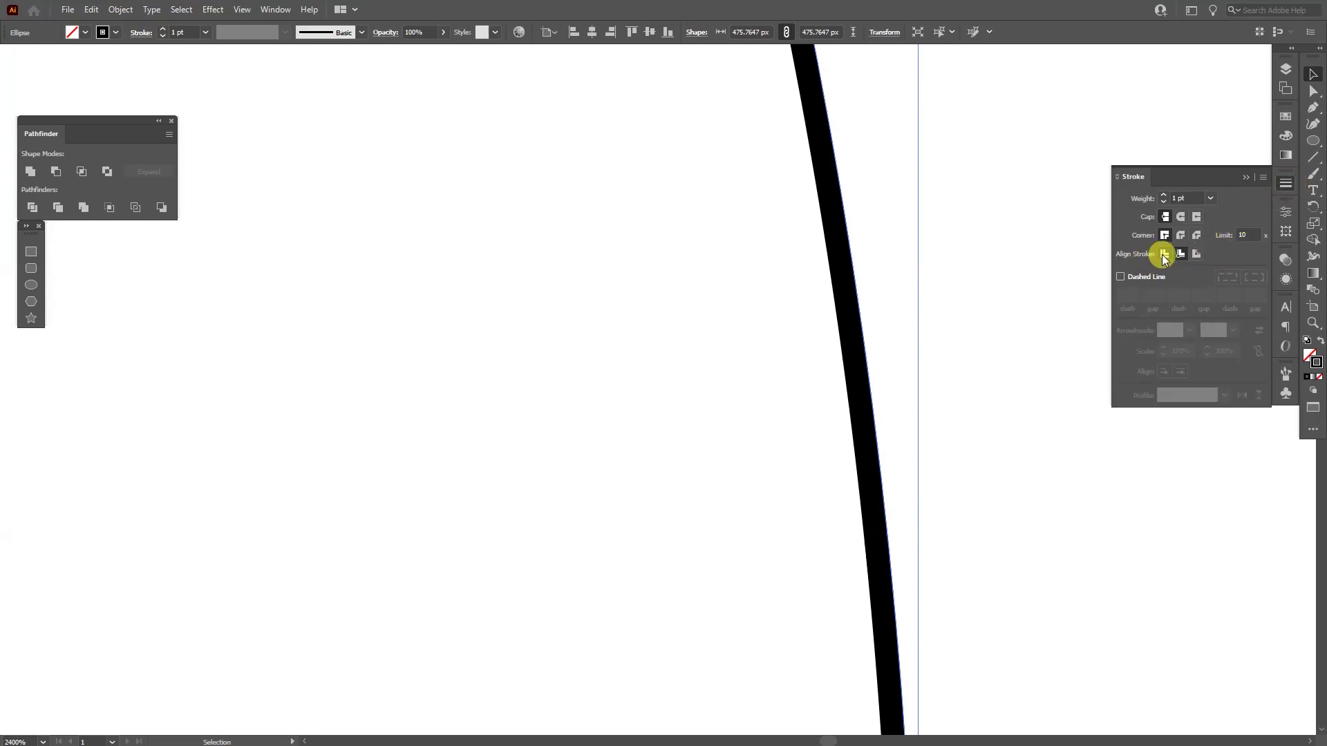
click(1163, 254)
click(1246, 177)
scroll(883, 381, down, 9)
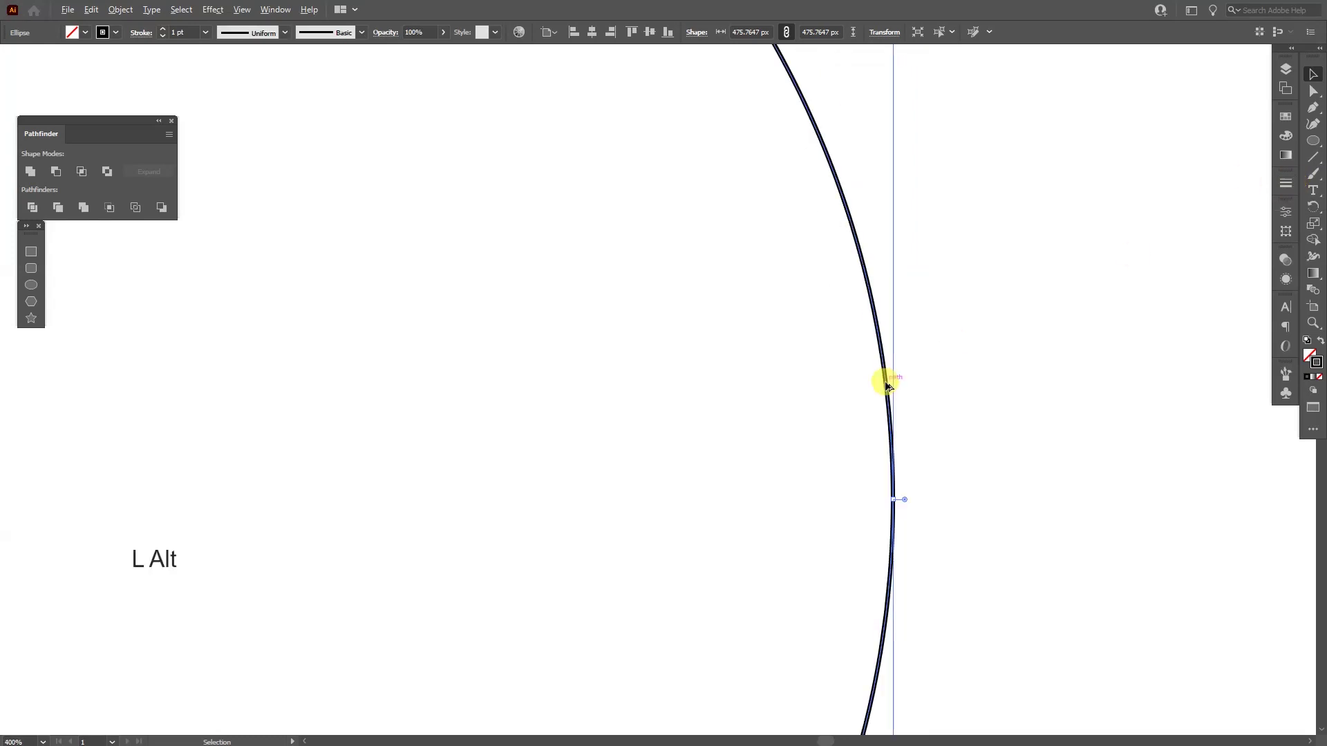
scroll(767, 387, up, 1)
scroll(761, 389, down, 1)
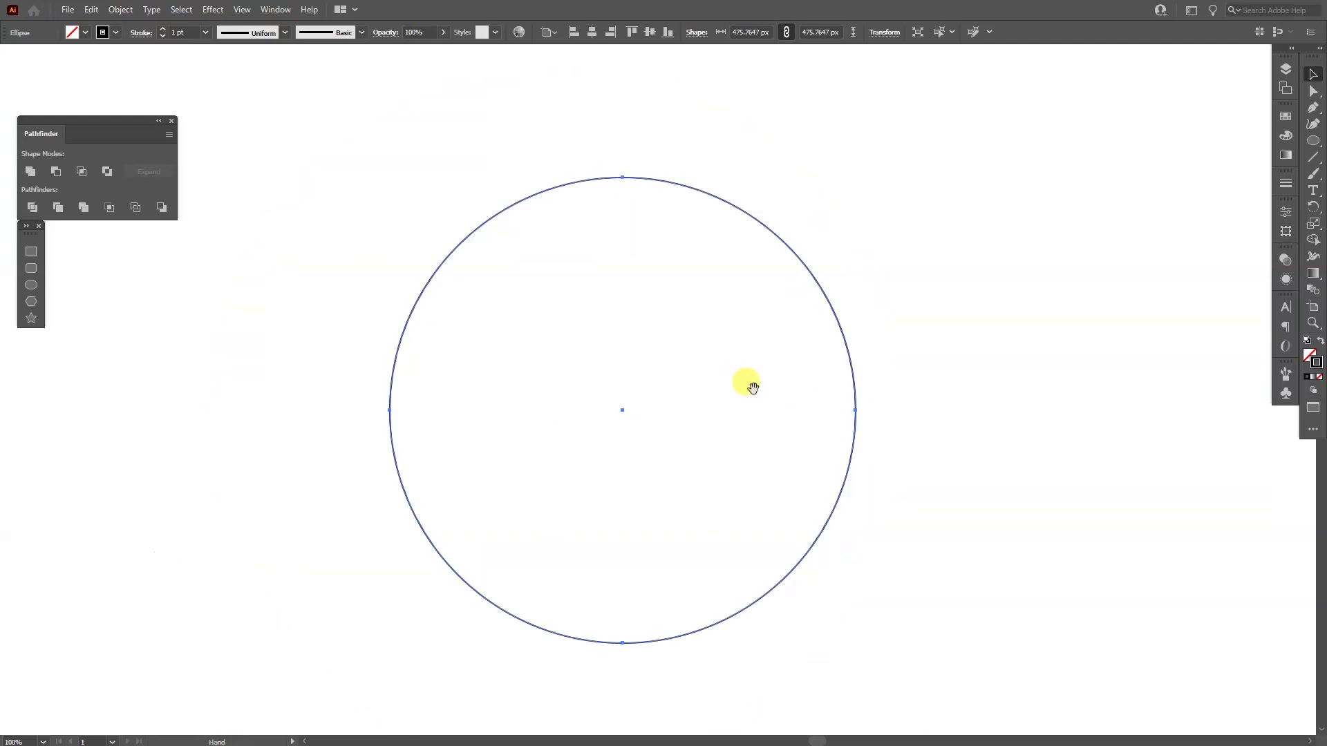
drag(750, 385, 699, 385)
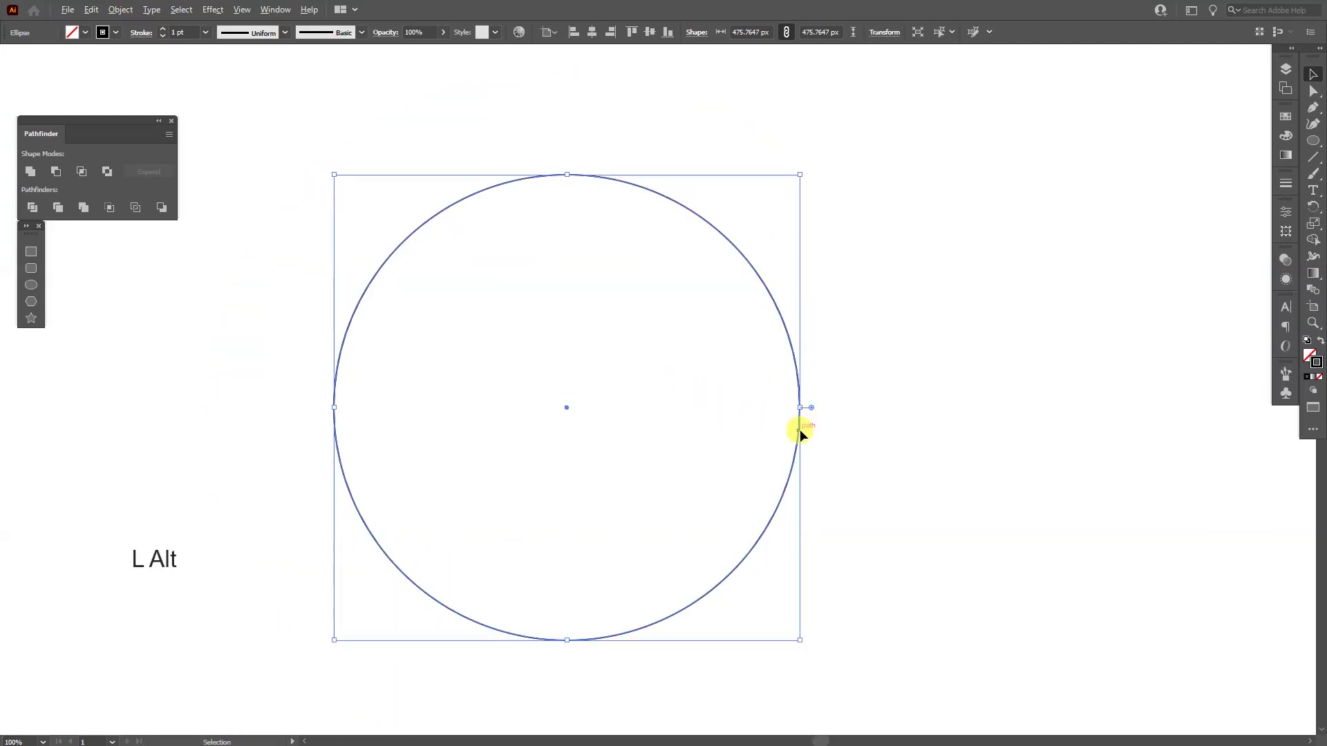
Duplicate the circle to the right by its radius and select the right copy.
drag(800, 434, 1033, 449)
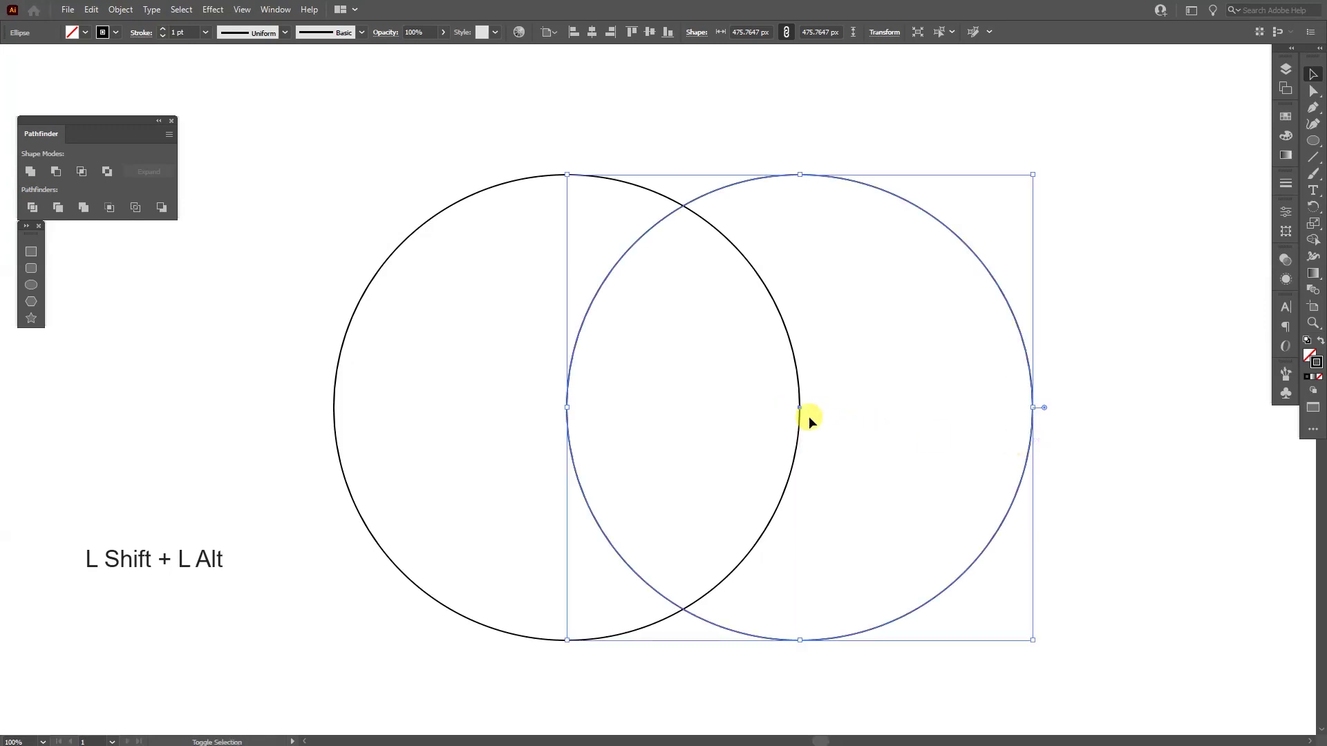
click(843, 343)
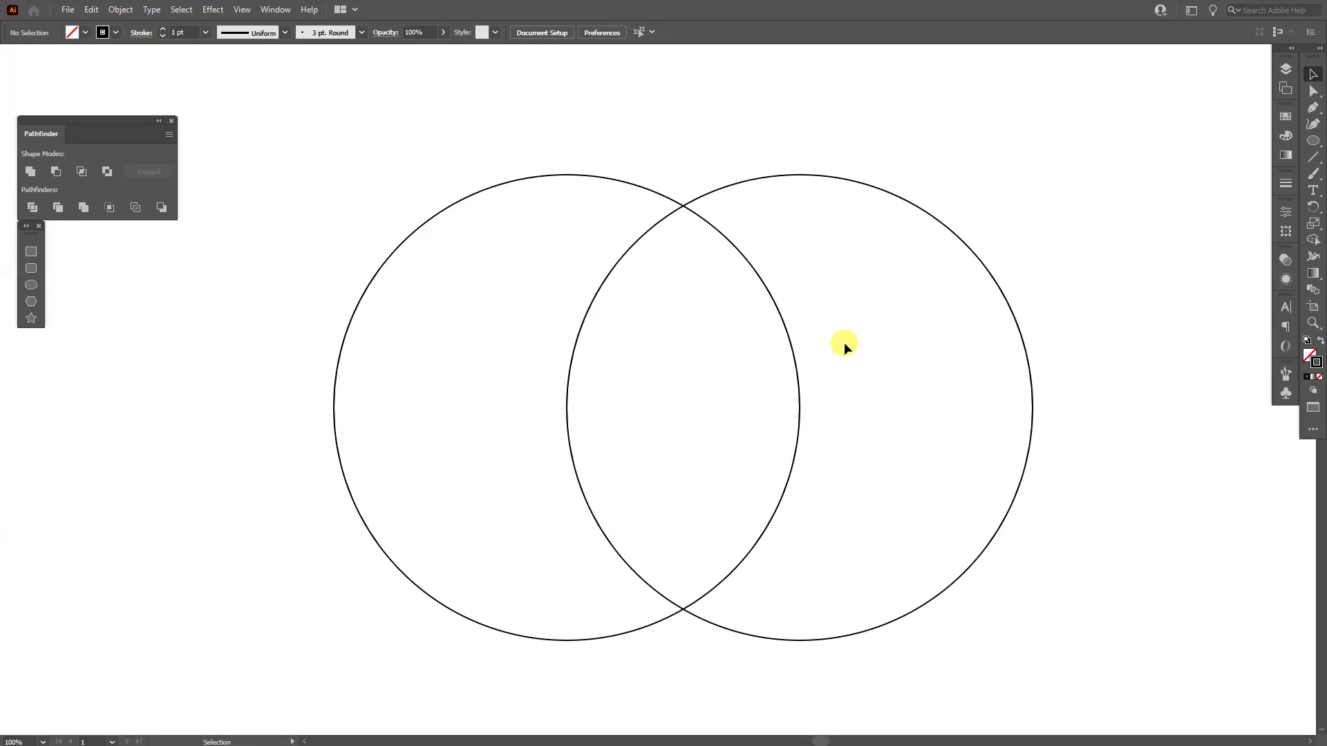
drag(844, 343, 989, 174)
drag(934, 255, 930, 264)
scroll(634, 208, up, 9)
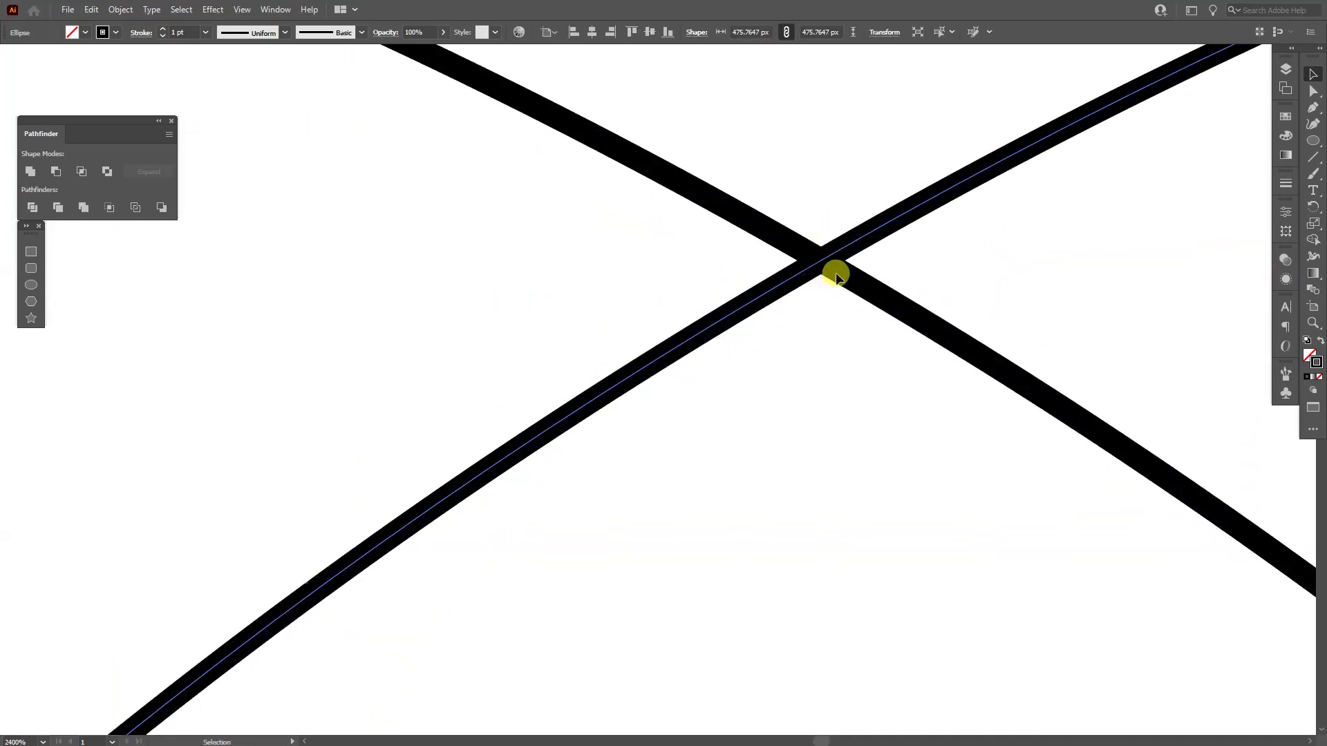
drag(838, 273, 810, 279)
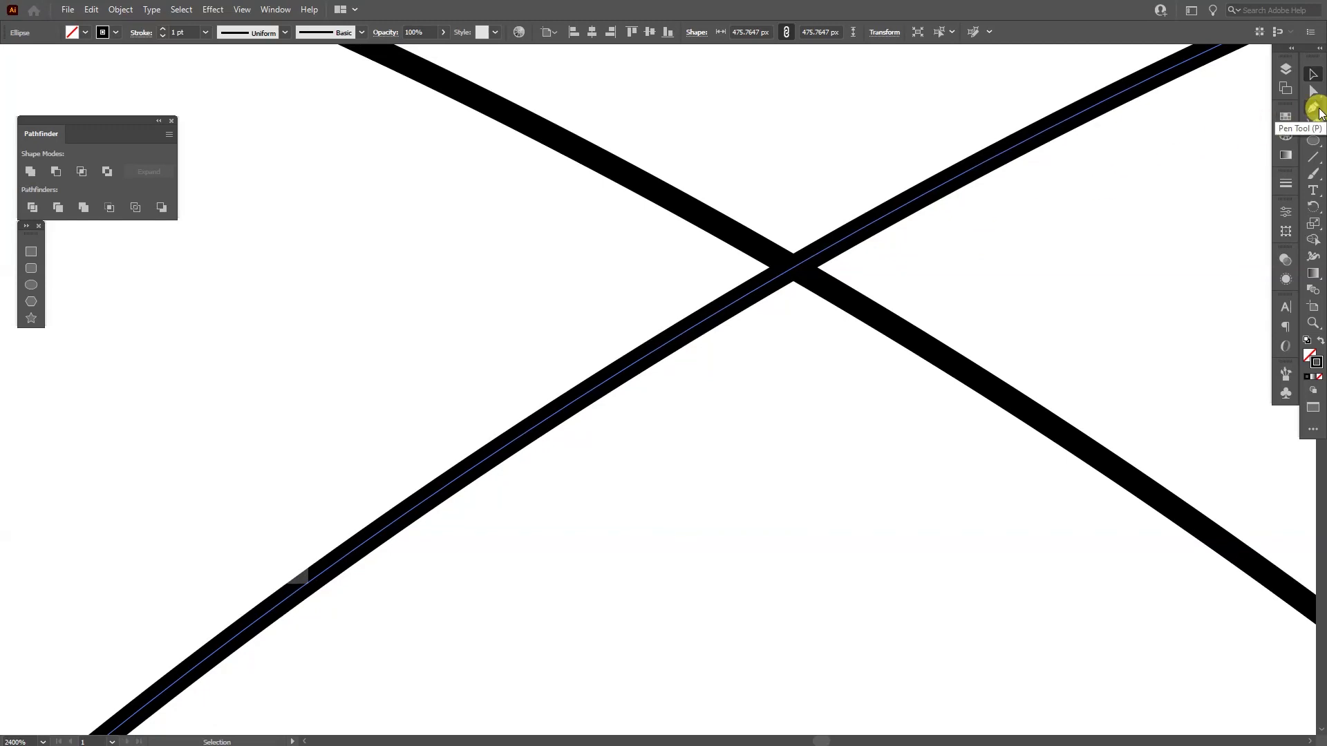
Add an anchor point on the right circle where it crosses the left circle at the top.
click(1315, 109)
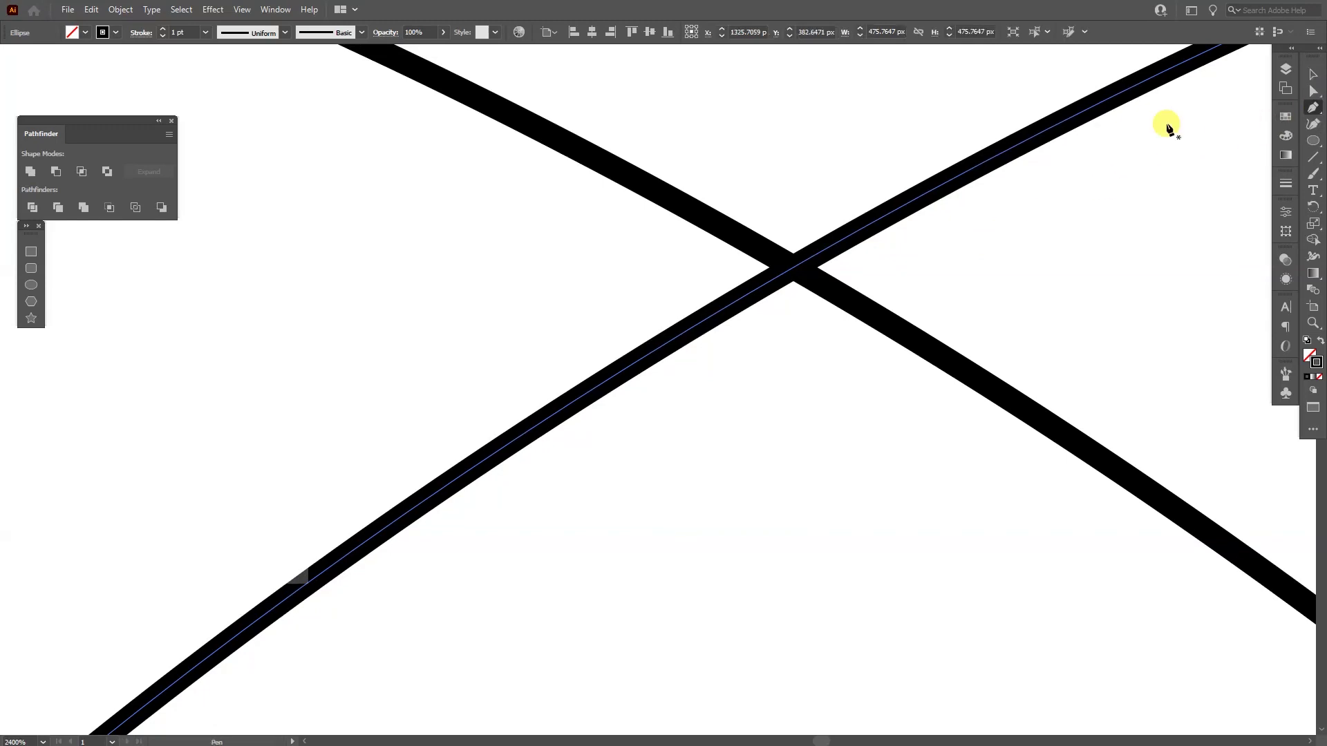
click(795, 270)
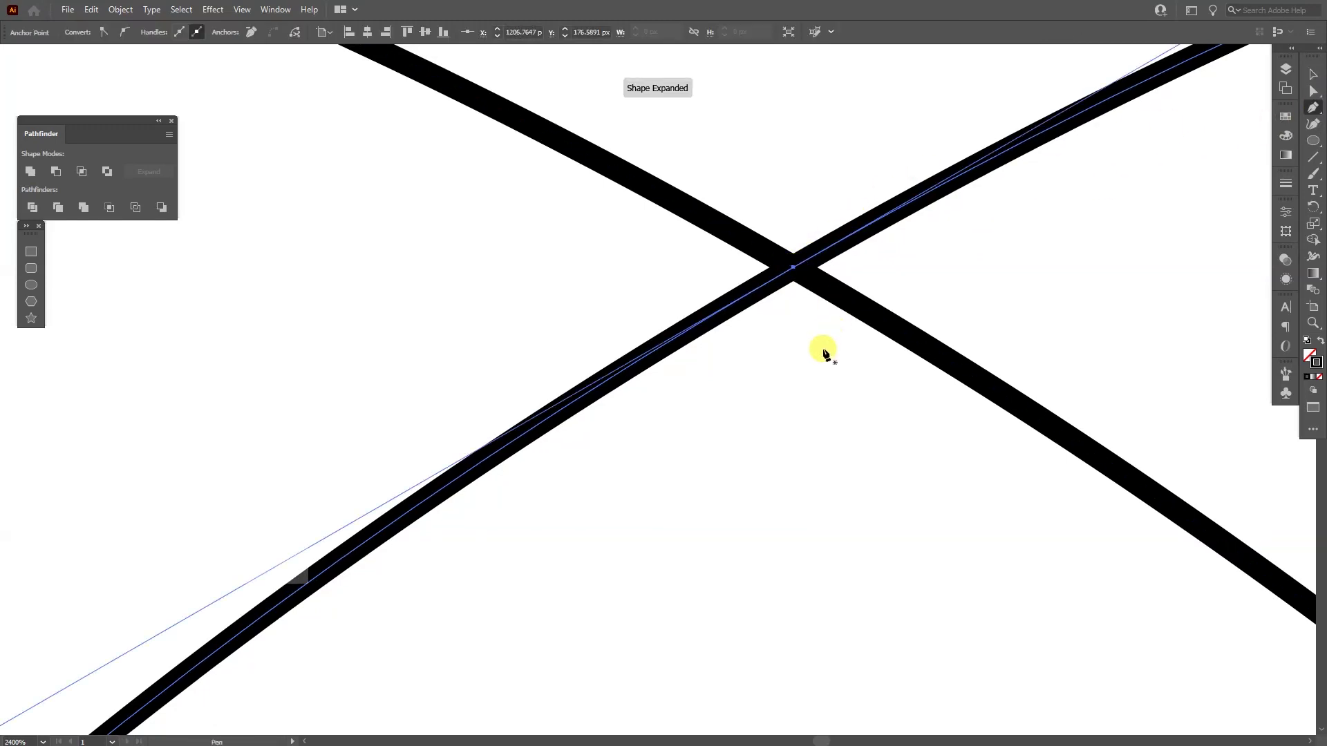
scroll(813, 357, down, 5)
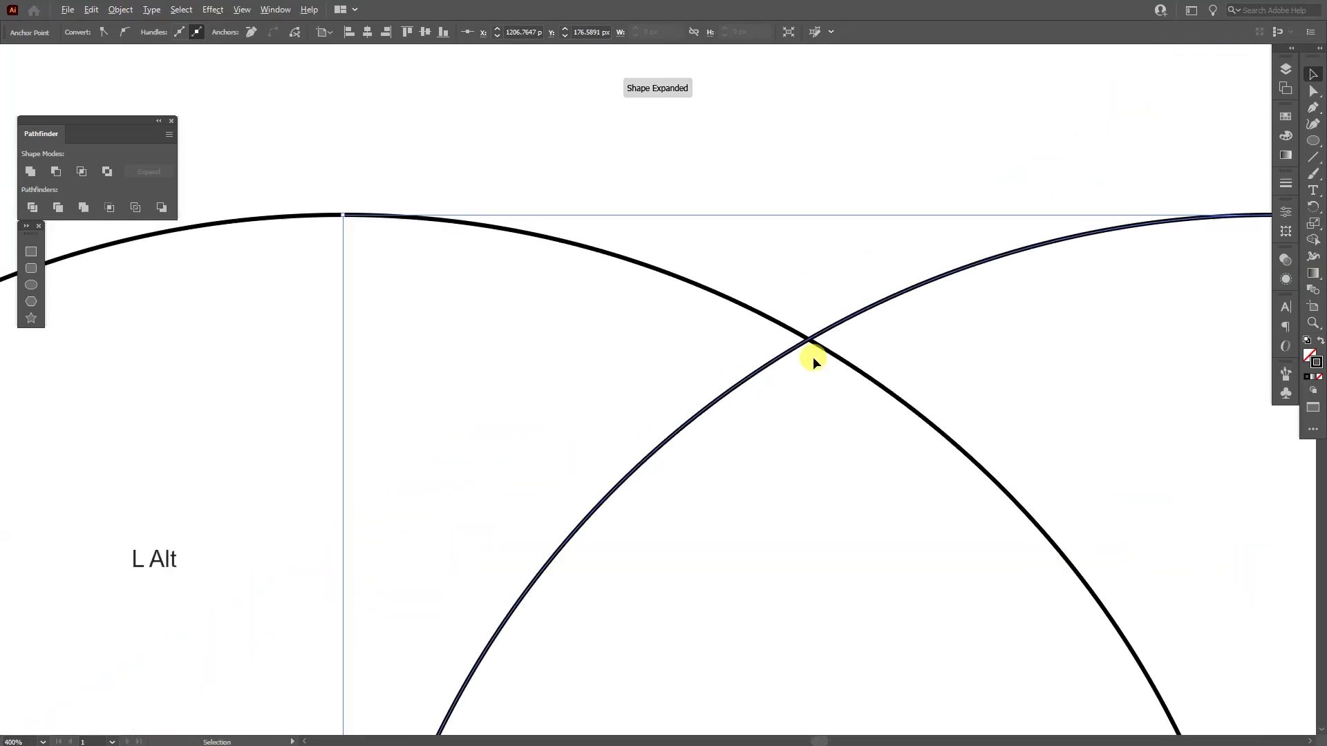
double_click(843, 313)
scroll(820, 339, up, 5)
scroll(781, 346, down, 6)
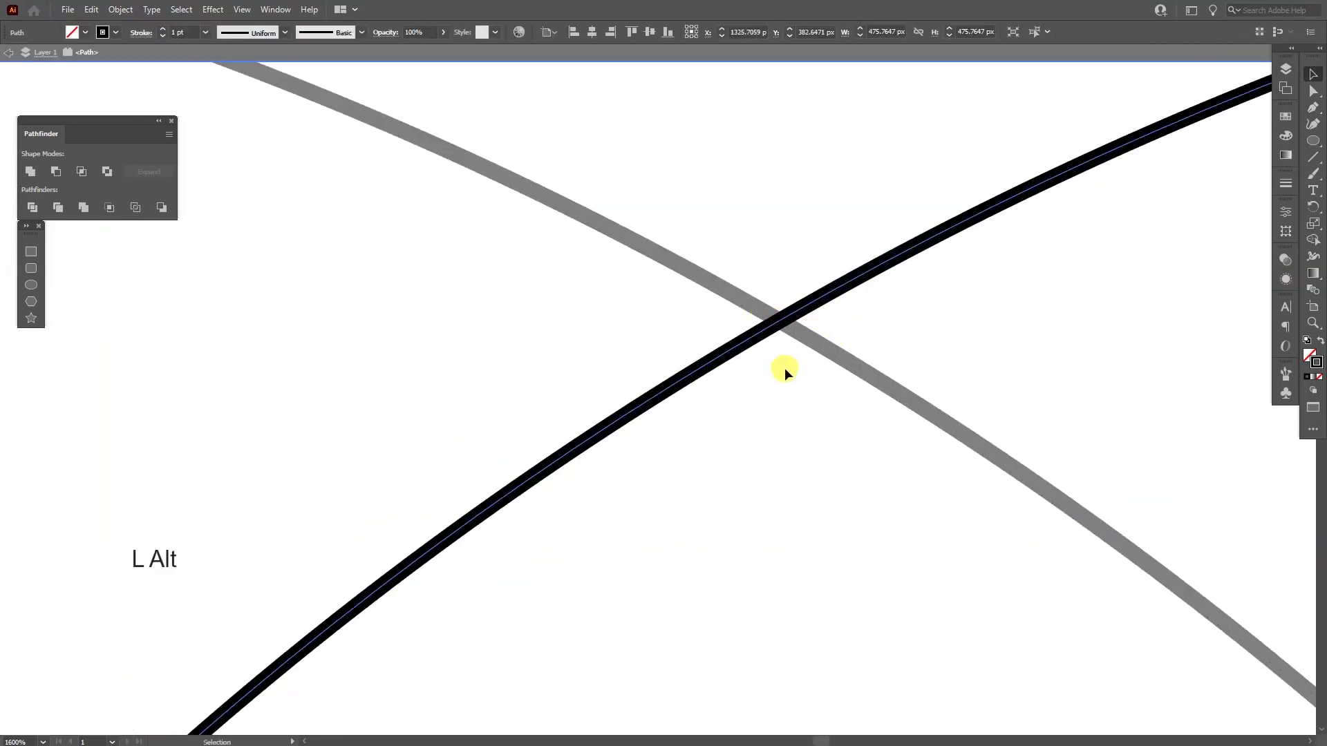
double_click(786, 430)
scroll(701, 330, down, 1)
drag(698, 330, 617, 237)
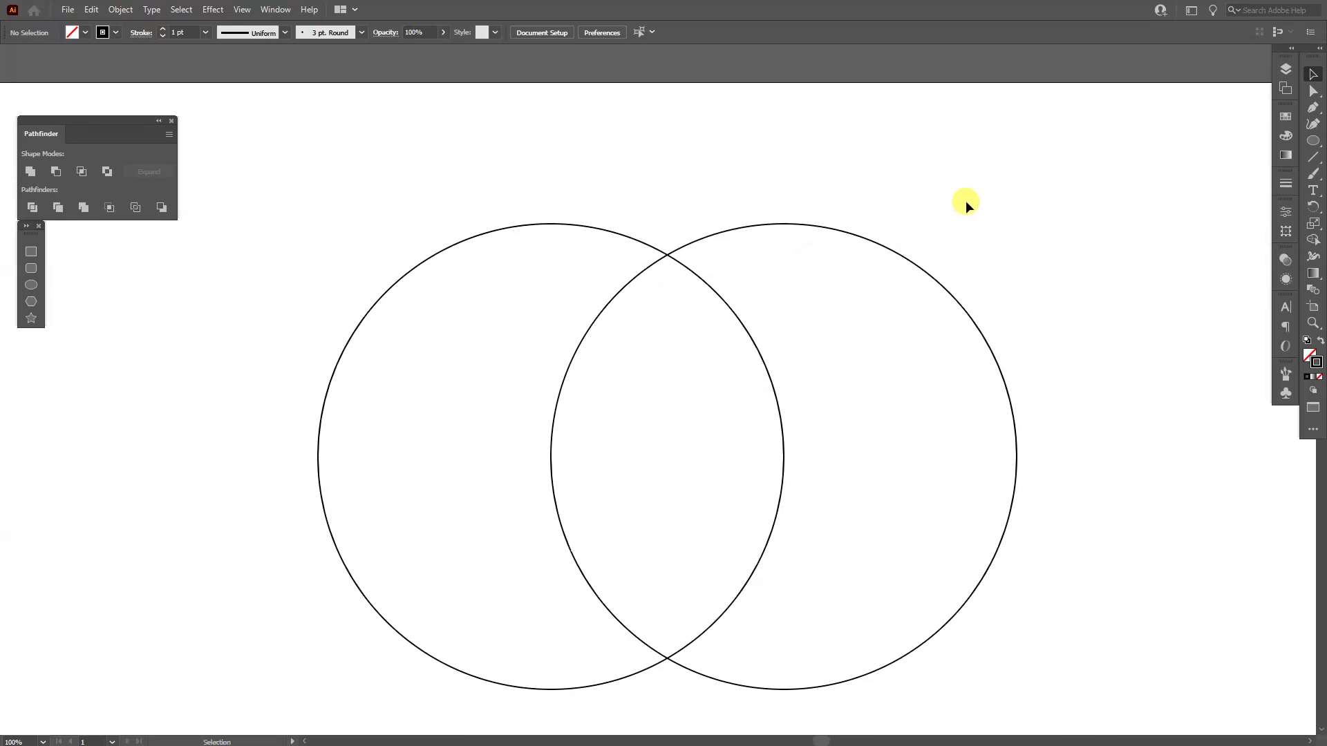
Delete the right circle's rightmost, top and bottom anchors, leaving a single arc.
click(1313, 91)
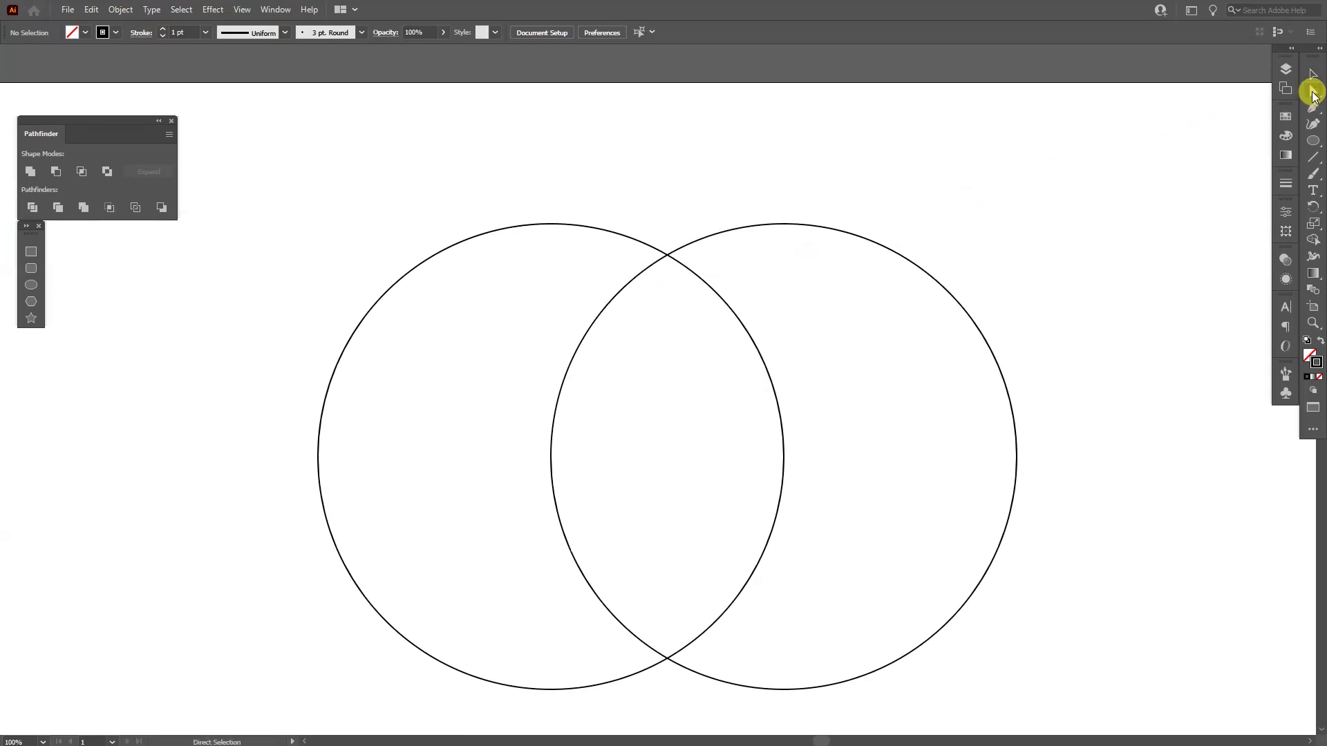
drag(1147, 245, 892, 443)
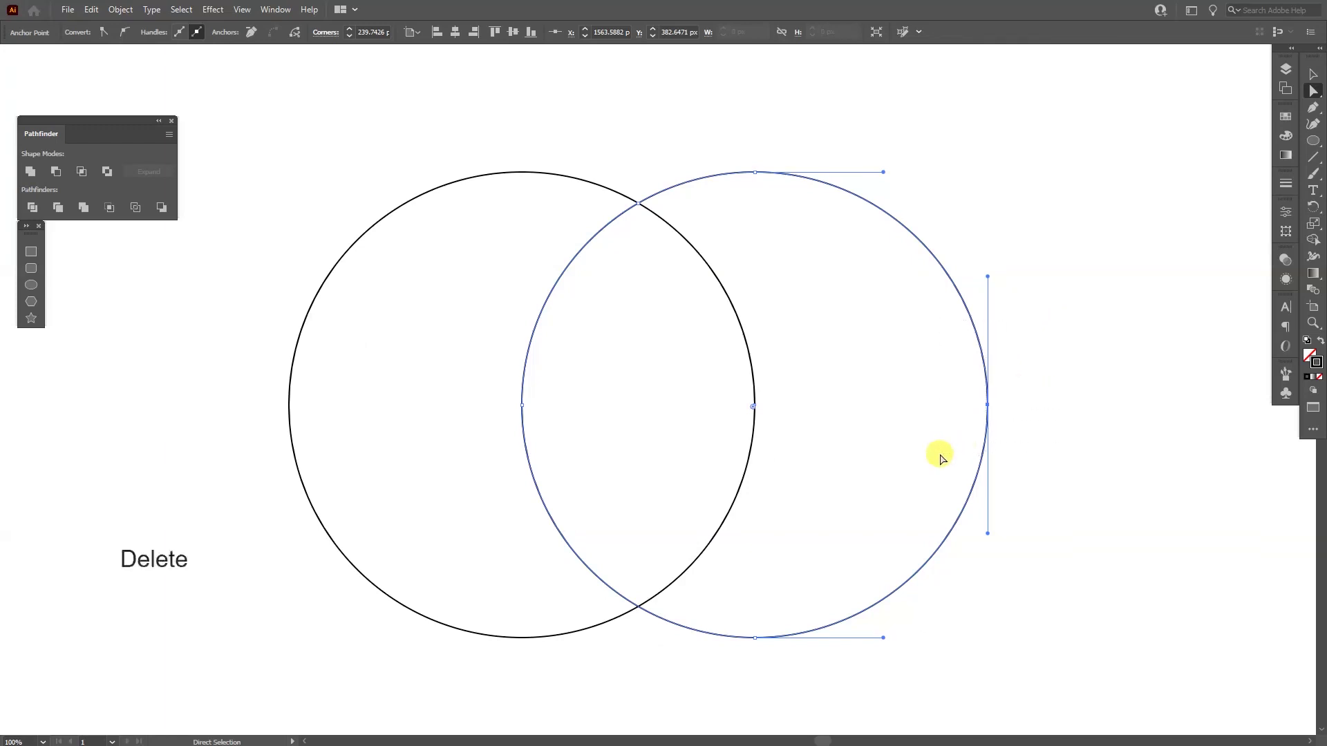
key(Delete)
drag(880, 97, 740, 202)
key(Delete)
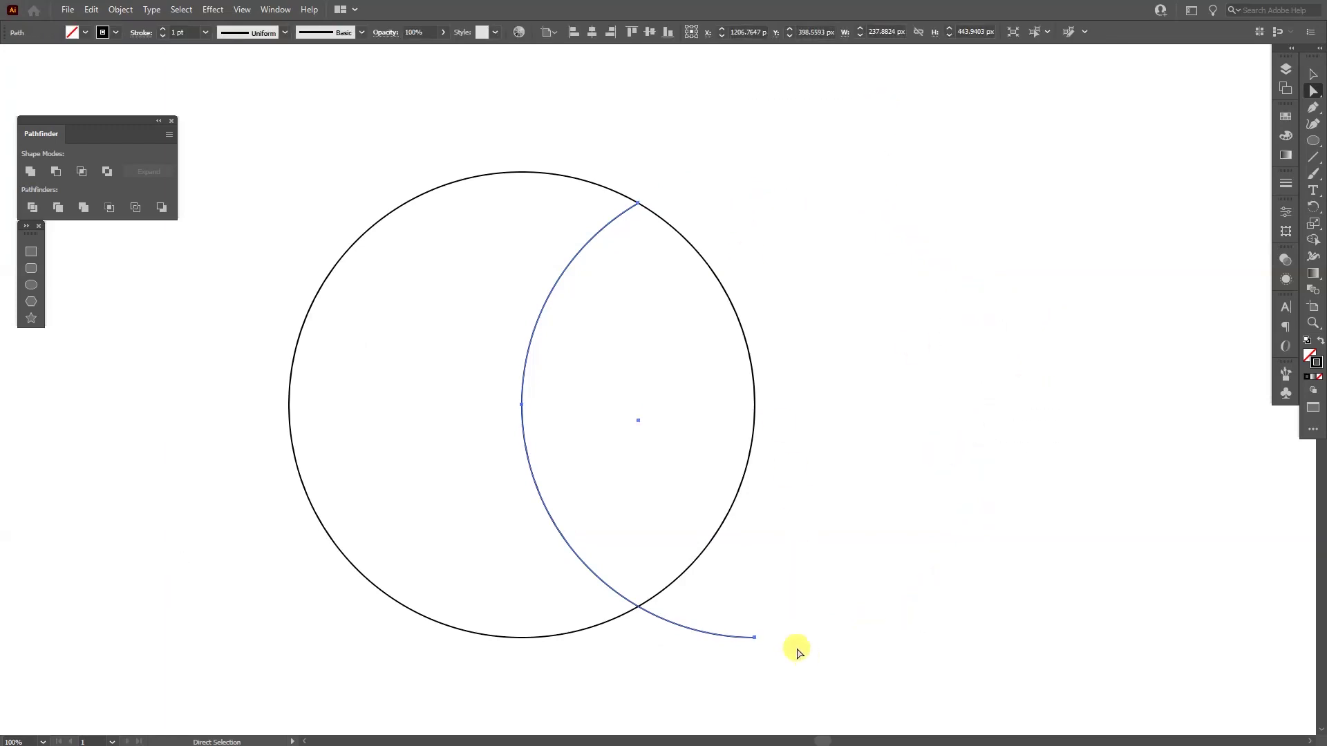
drag(797, 653, 740, 629)
key(Delete)
scroll(509, 357, up, 2)
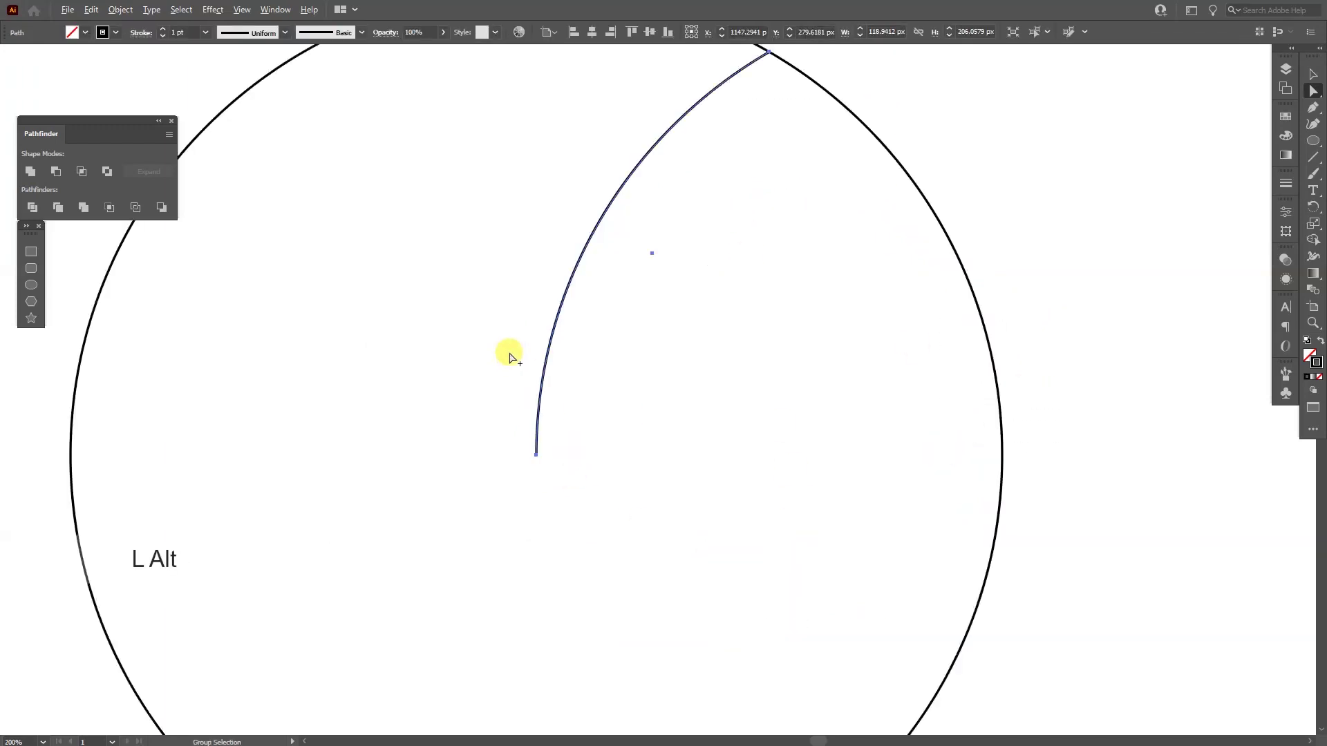
key(v)
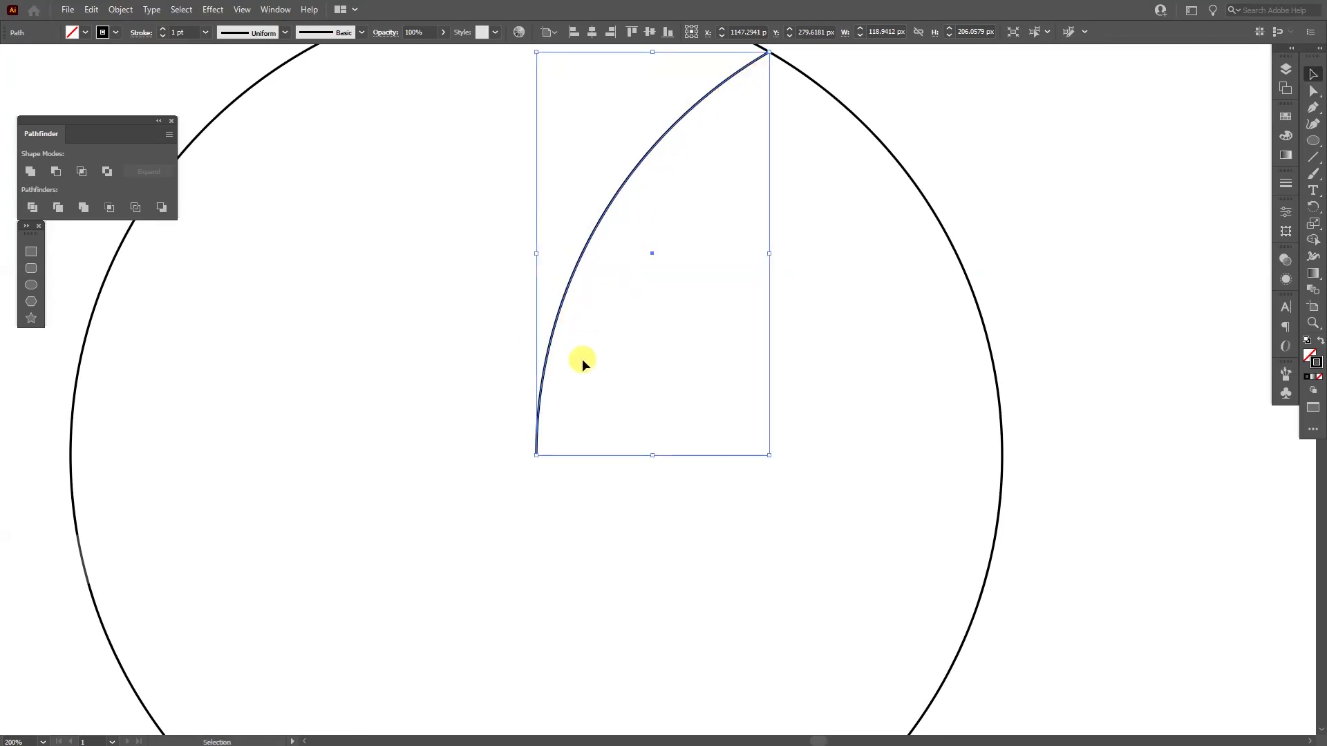
key(space)
drag(549, 461, 600, 492)
scroll(600, 492, down, 1)
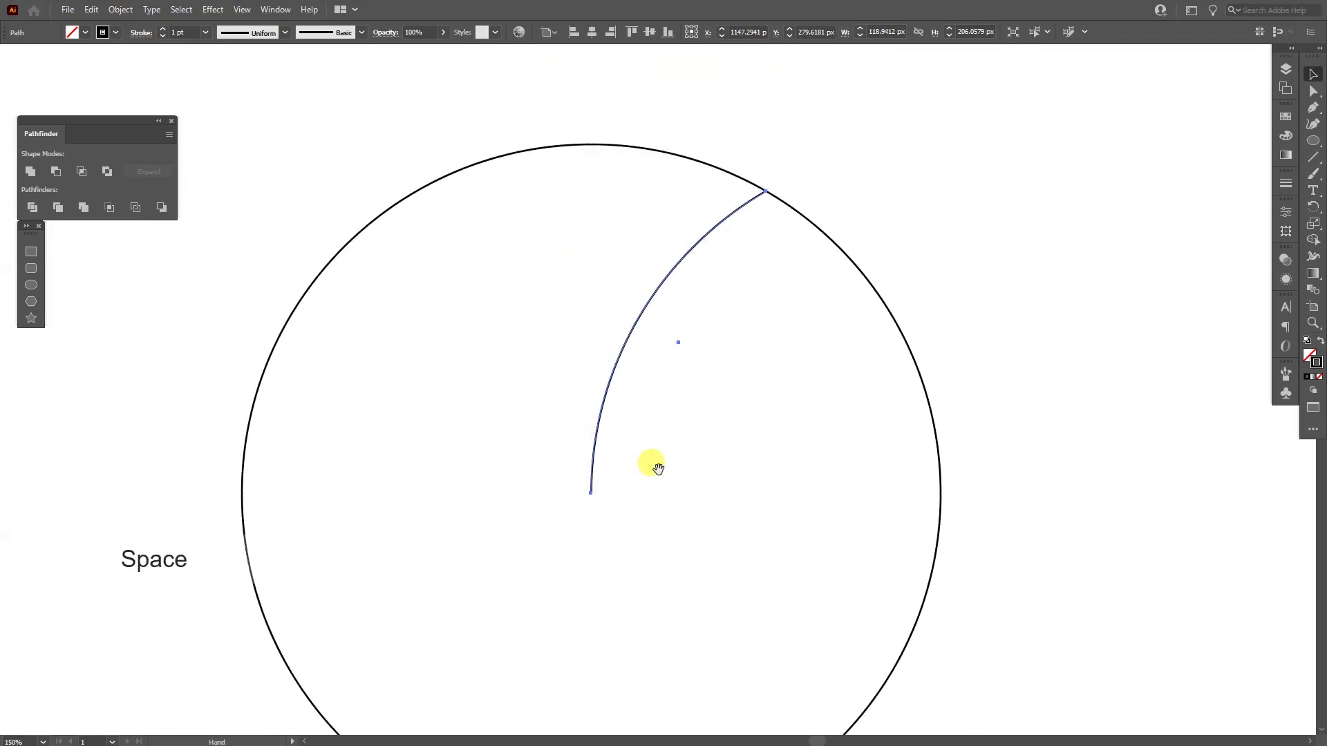
Give the arc an 8 pt stroke with a tapered width profile, flipped so the thick end is outward.
click(1286, 184)
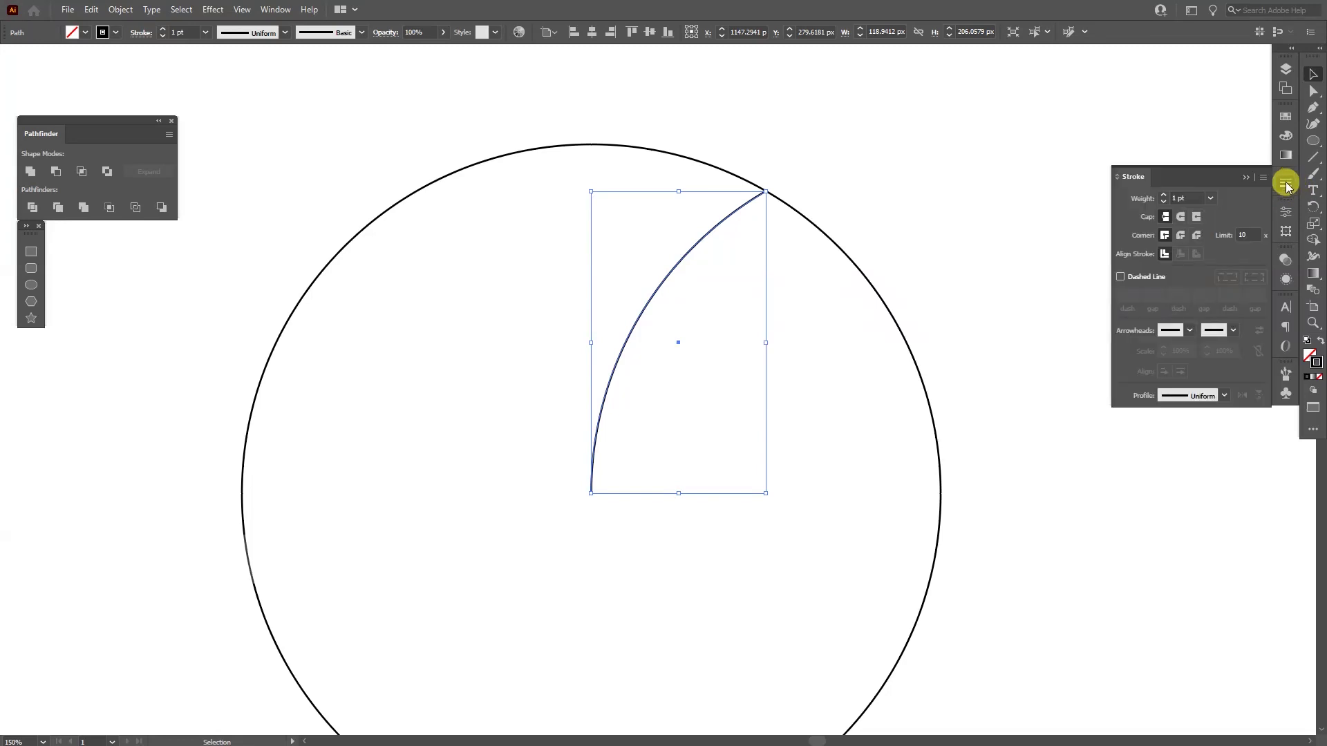
click(1186, 197)
key(Up)
key(Up)
key(Up)
key(Up)
key(Up)
key(Up)
key(Up)
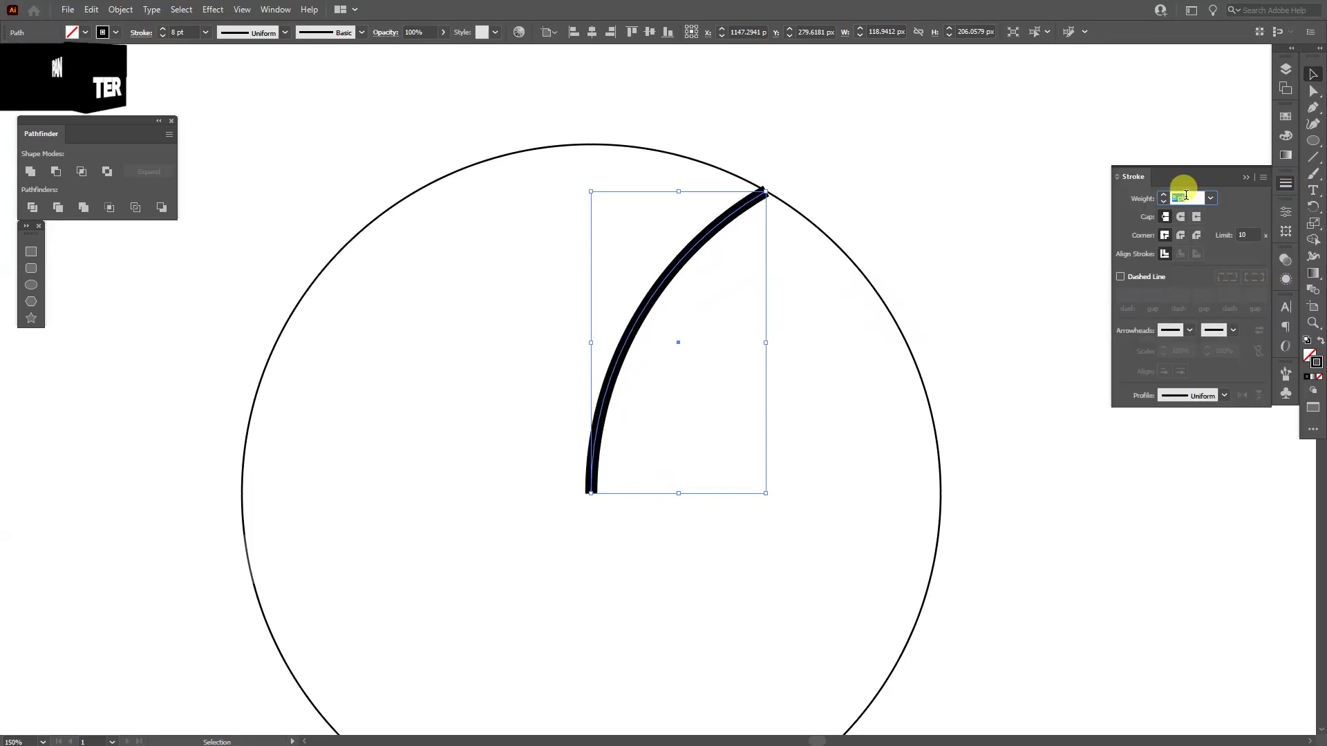
click(1183, 397)
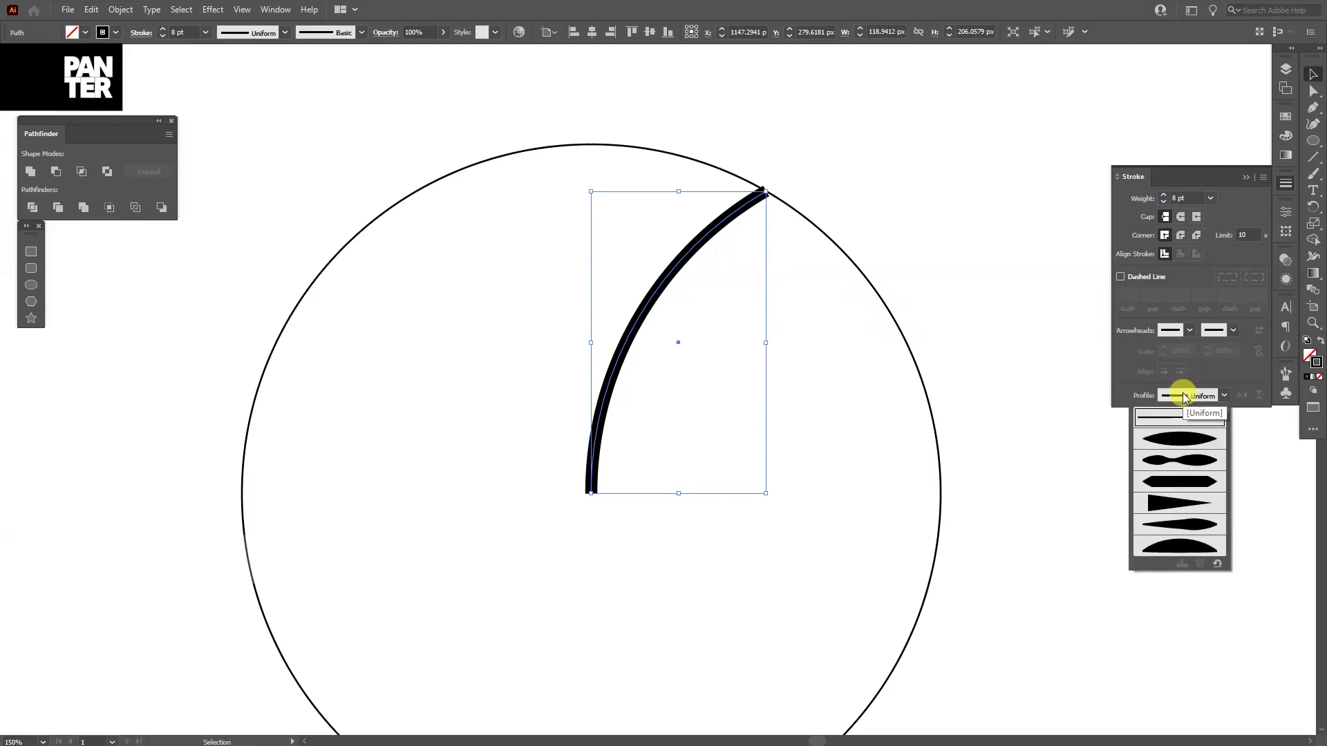
click(1181, 503)
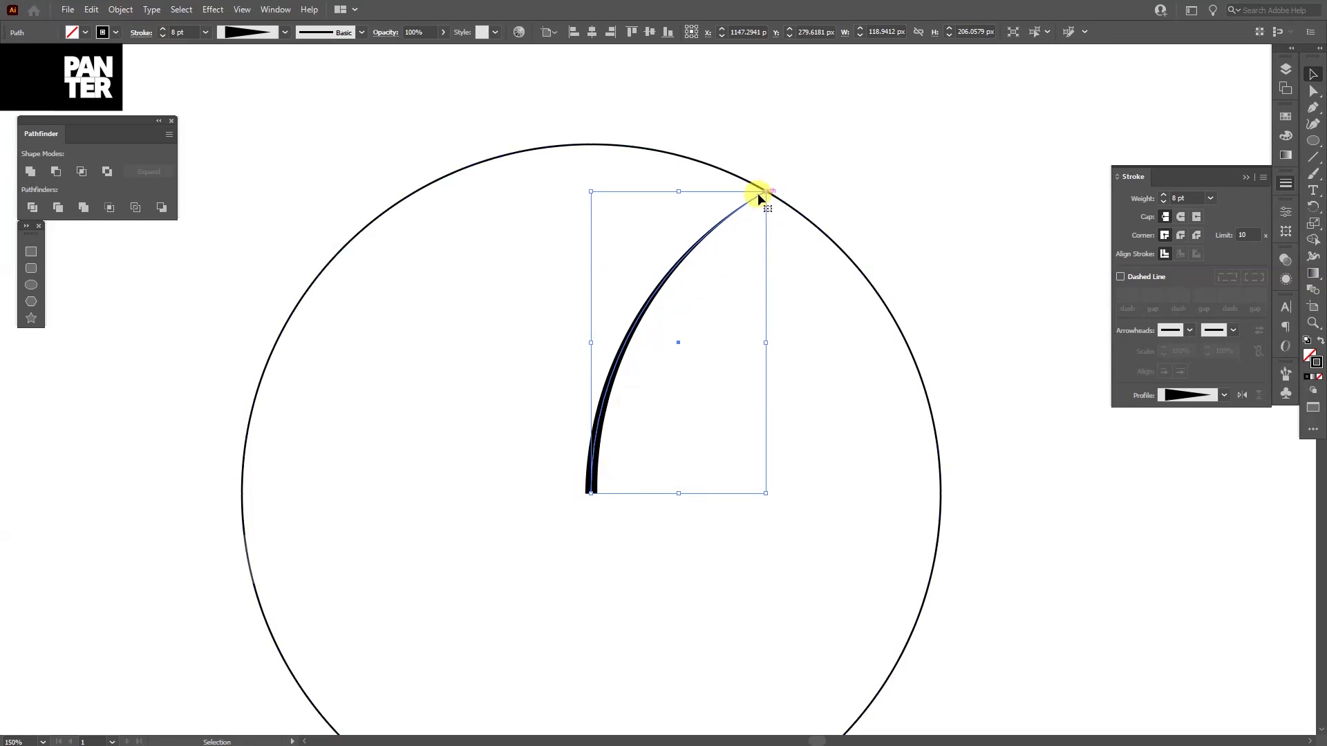
click(1242, 396)
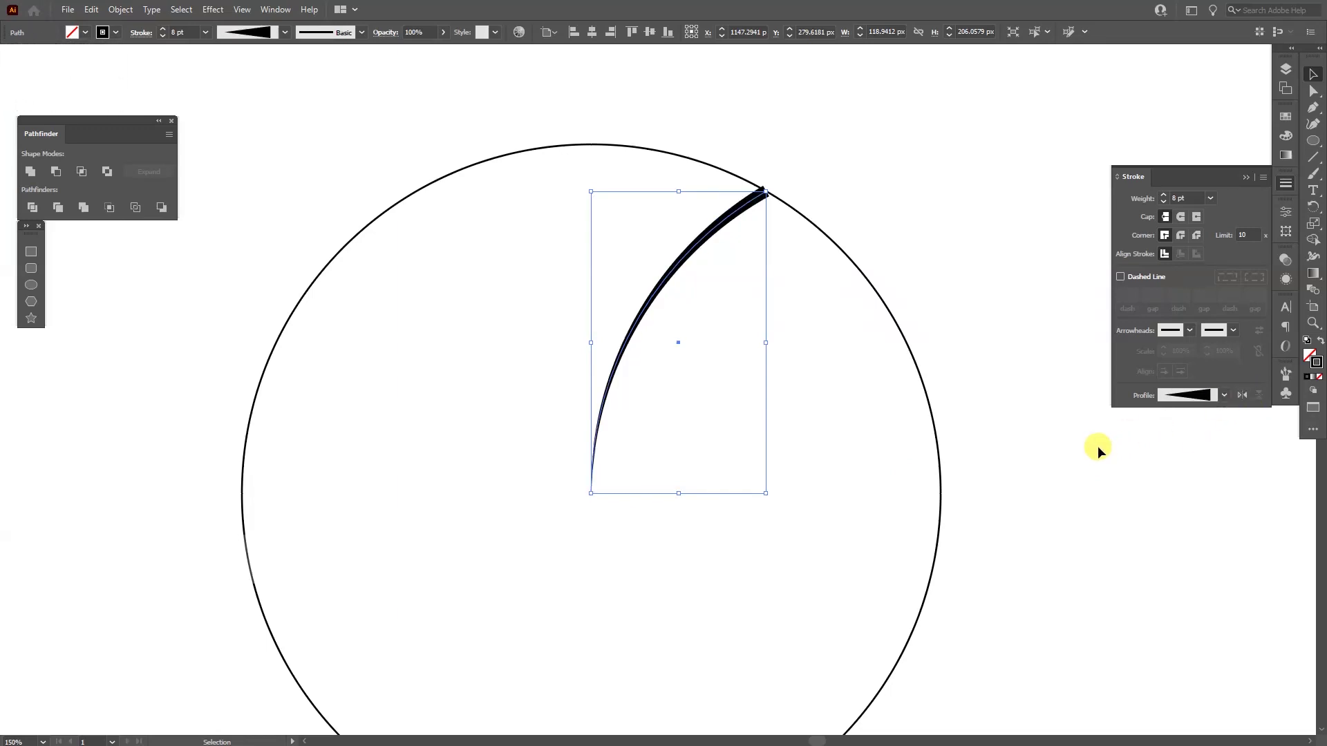
click(1246, 177)
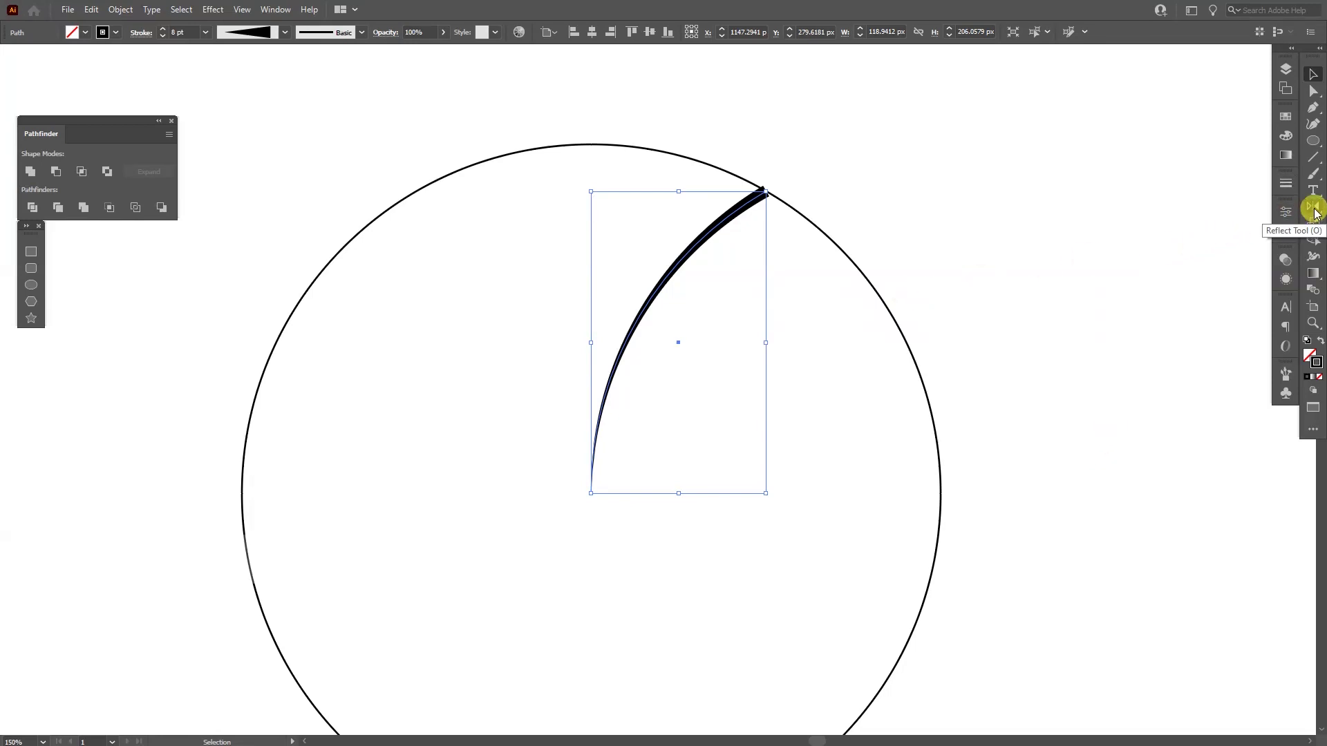
Rotate a copy of the arc by -4° around its bottom anchor.
click(1315, 212)
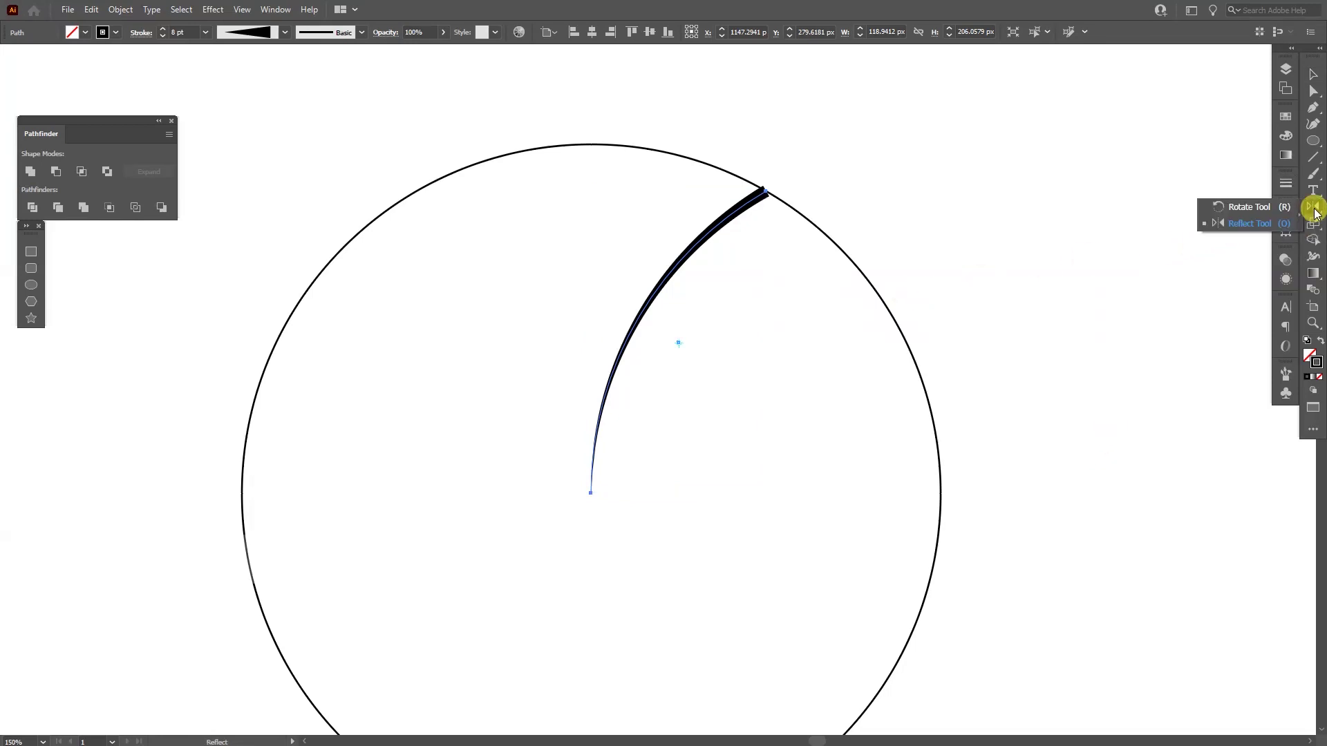
click(1262, 211)
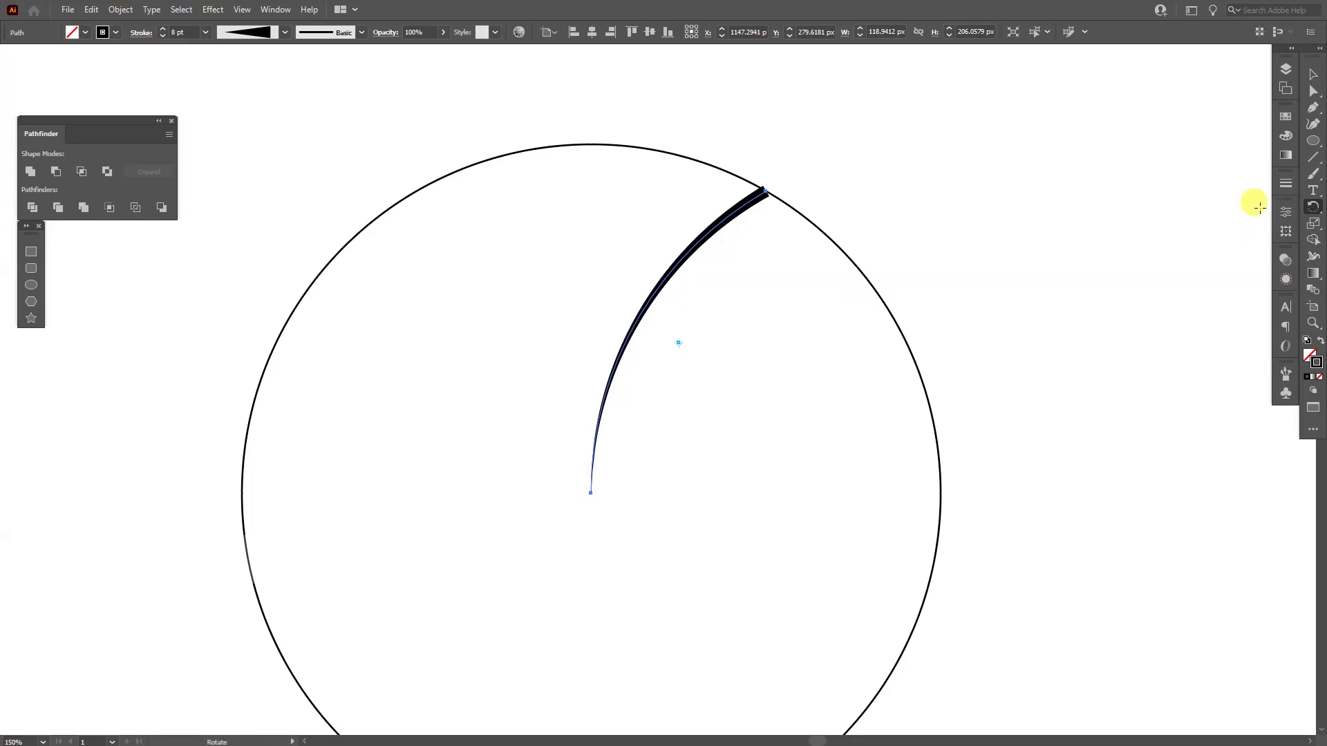
alt+click(591, 492)
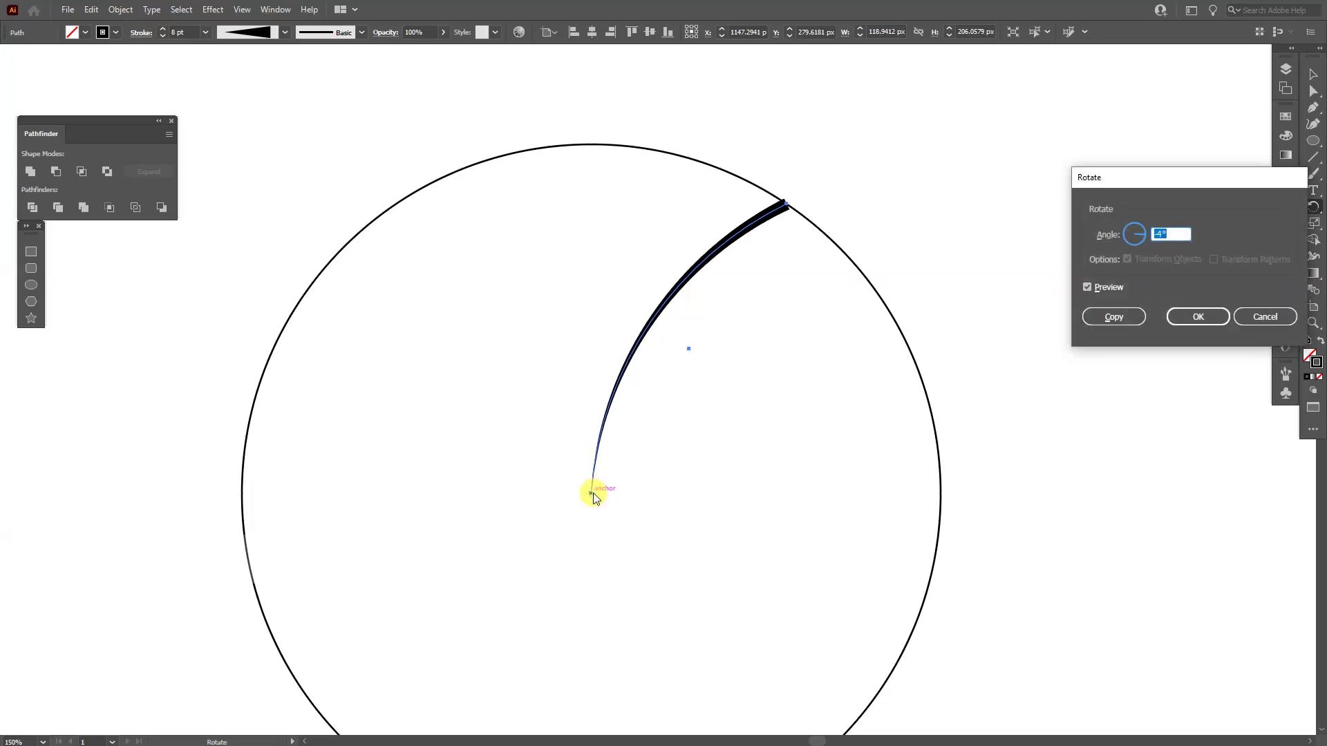
click(1170, 234)
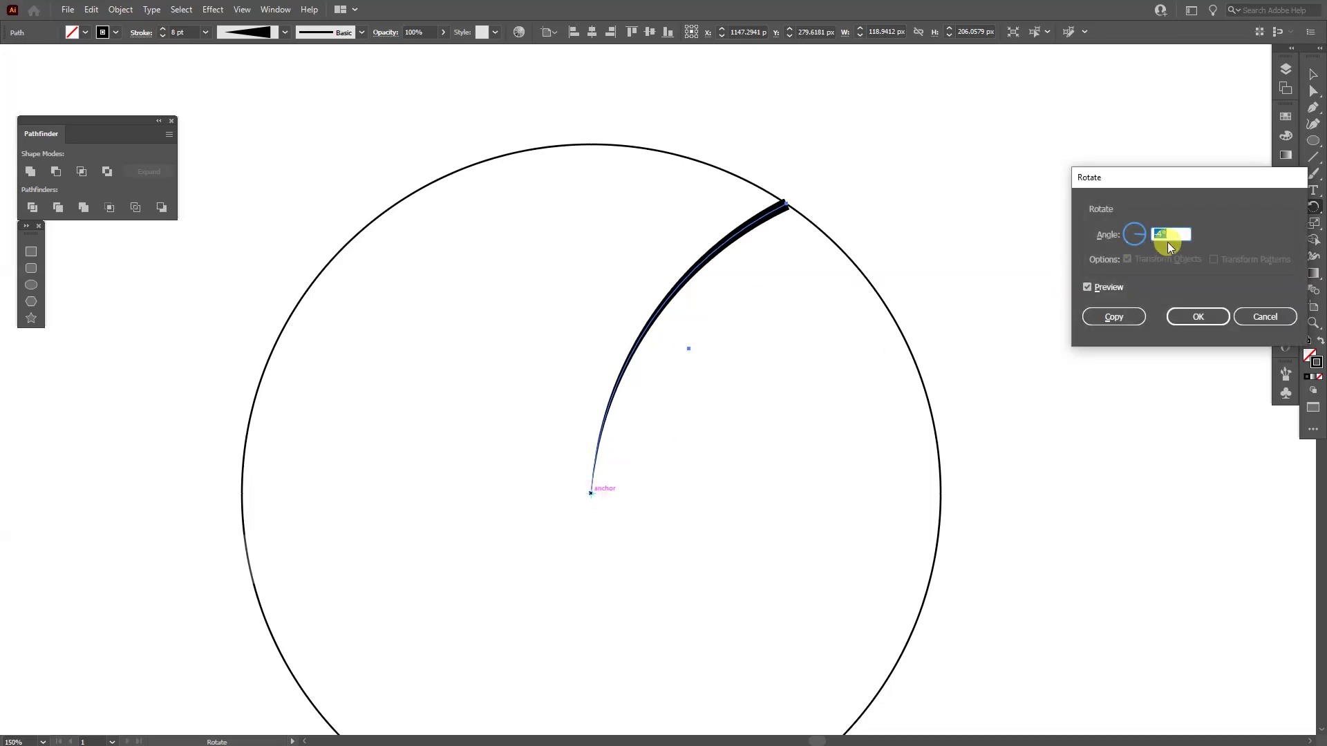
click(1117, 316)
Repeat the rotated copy with Ctrl+D until the arcs fill the whole circle.
key(ctrl)
key(ctrl+d)
key(ctrl+d)
key(ctrl+d)
key(ctrl+d)
key(ctrl+d)
key(ctrl+d)
key(ctrl+d)
key(ctrl+d)
key(ctrl+d)
key(ctrl+d)
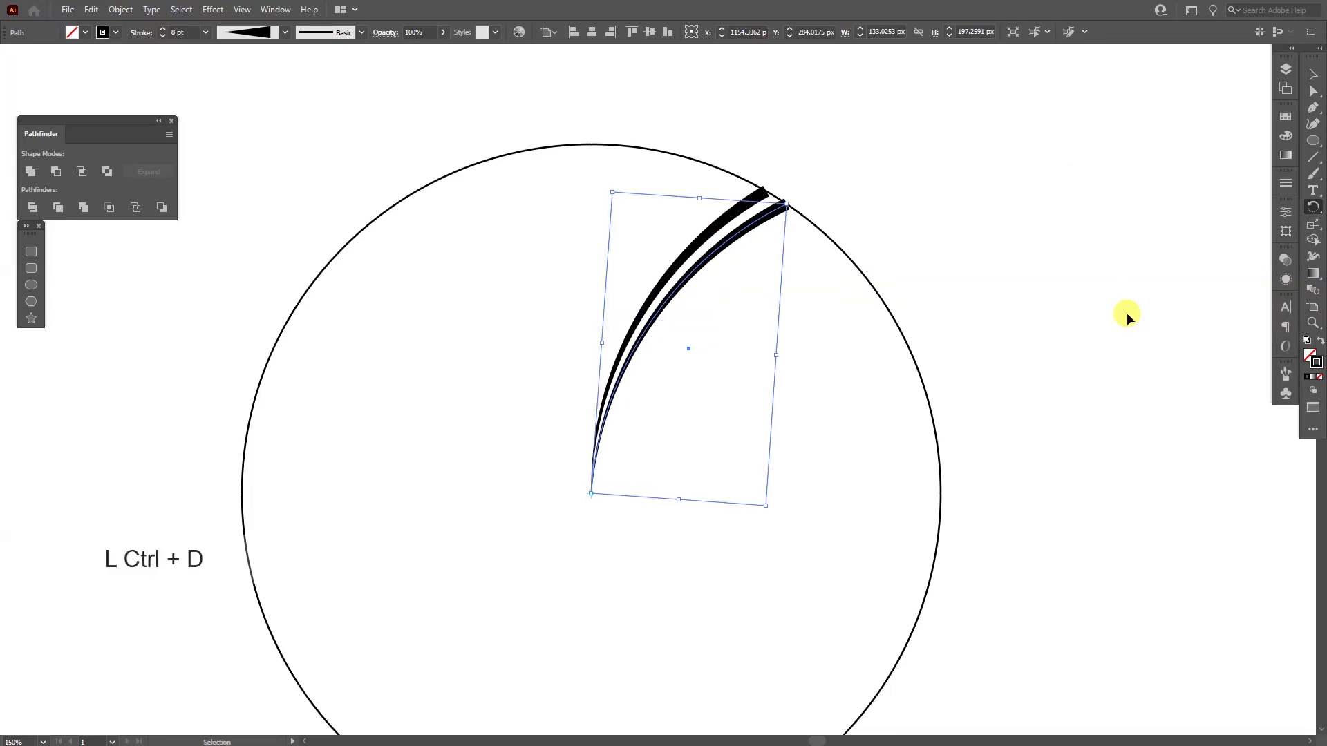
key(ctrl+d)
key(ctrl+d)
key(ctrl+d)
key(ctrl+d)
key(ctrl+d)
key(ctrl+d)
key(ctrl+d)
key(ctrl+d)
key(ctrl+d)
key(ctrl+d)
key(ctrl+d)
key(ctrl+d)
key(ctrl+d)
key(ctrl+d)
key(ctrl+d)
key(ctrl+d)
key(ctrl+d)
key(ctrl+d)
key(ctrl+d)
key(ctrl+d)
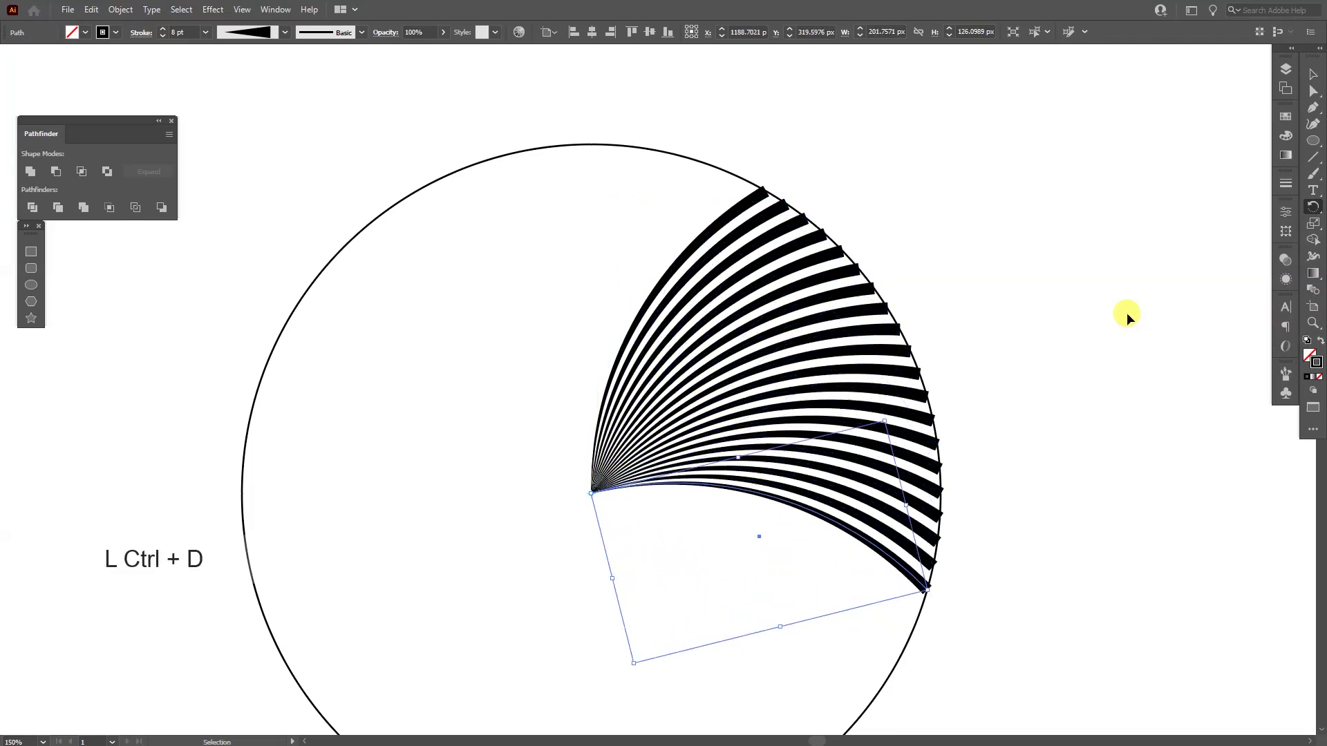
key(ctrl+d)
key(ctrl+d)
key(ctrl+d)
key(ctrl+d)
key(ctrl+d)
key(ctrl+d)
key(ctrl+d)
key(ctrl+d)
key(ctrl+d)
key(ctrl+d)
key(ctrl+d)
key(ctrl+d)
key(ctrl+d)
key(ctrl+d)
key(ctrl+d)
key(ctrl+d)
key(ctrl+d)
key(ctrl+d)
key(ctrl+d)
key(ctrl+d)
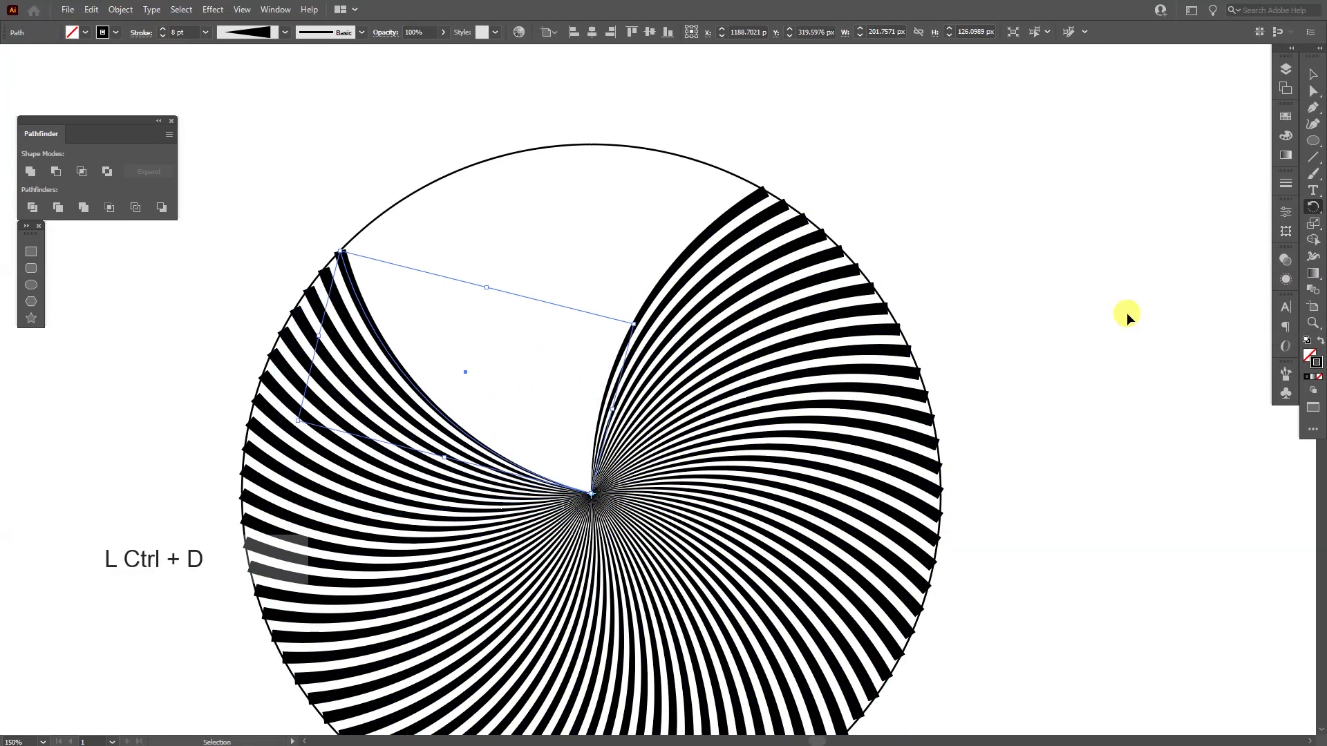
key(r)
key(v)
click(1087, 339)
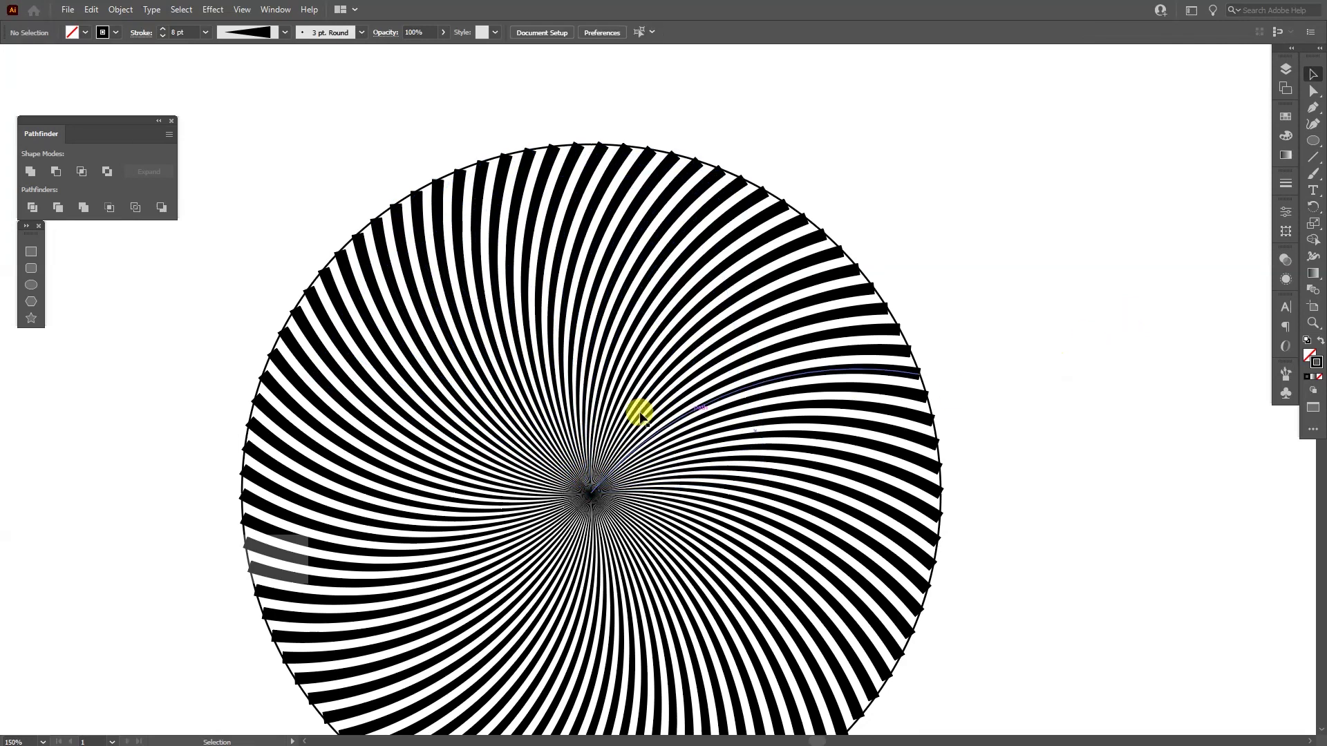
Select all the spiral stripes and set their stroke weight to 7.5 pt.
drag(1039, 303, 415, 557)
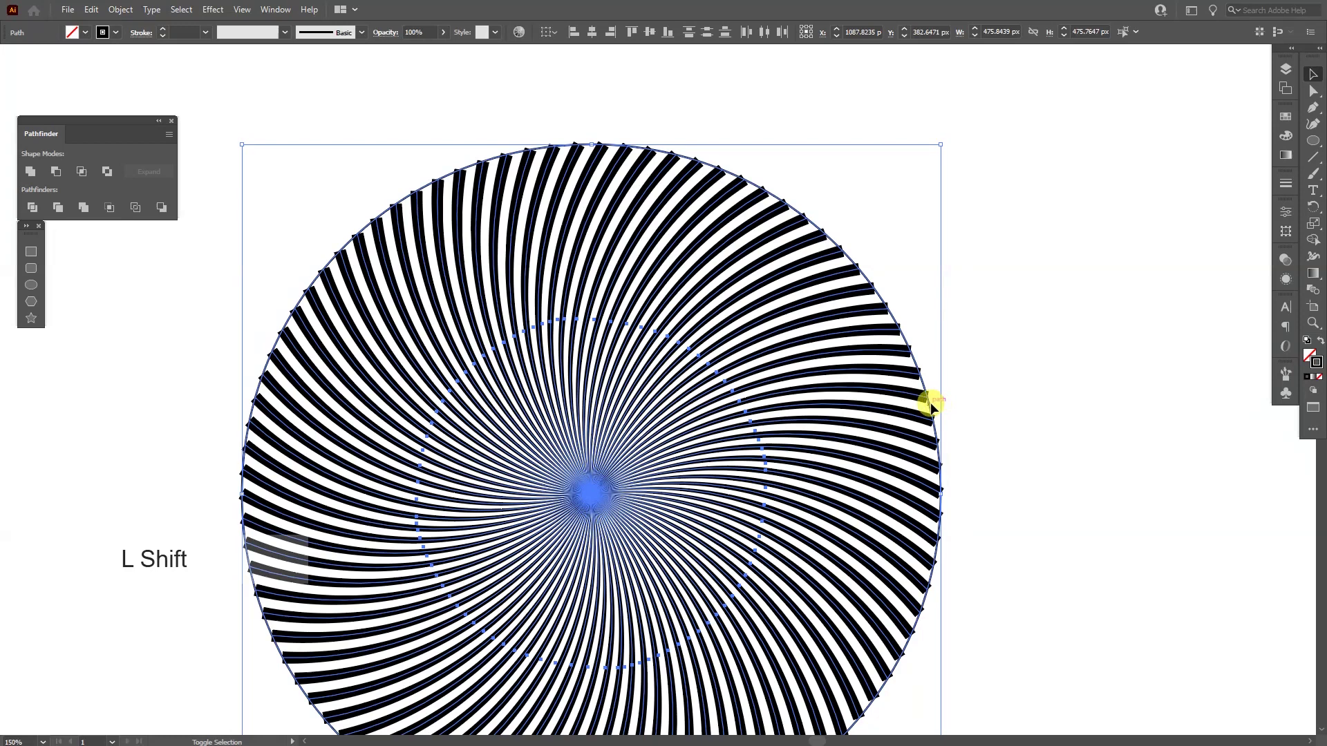
scroll(868, 242, up, 3)
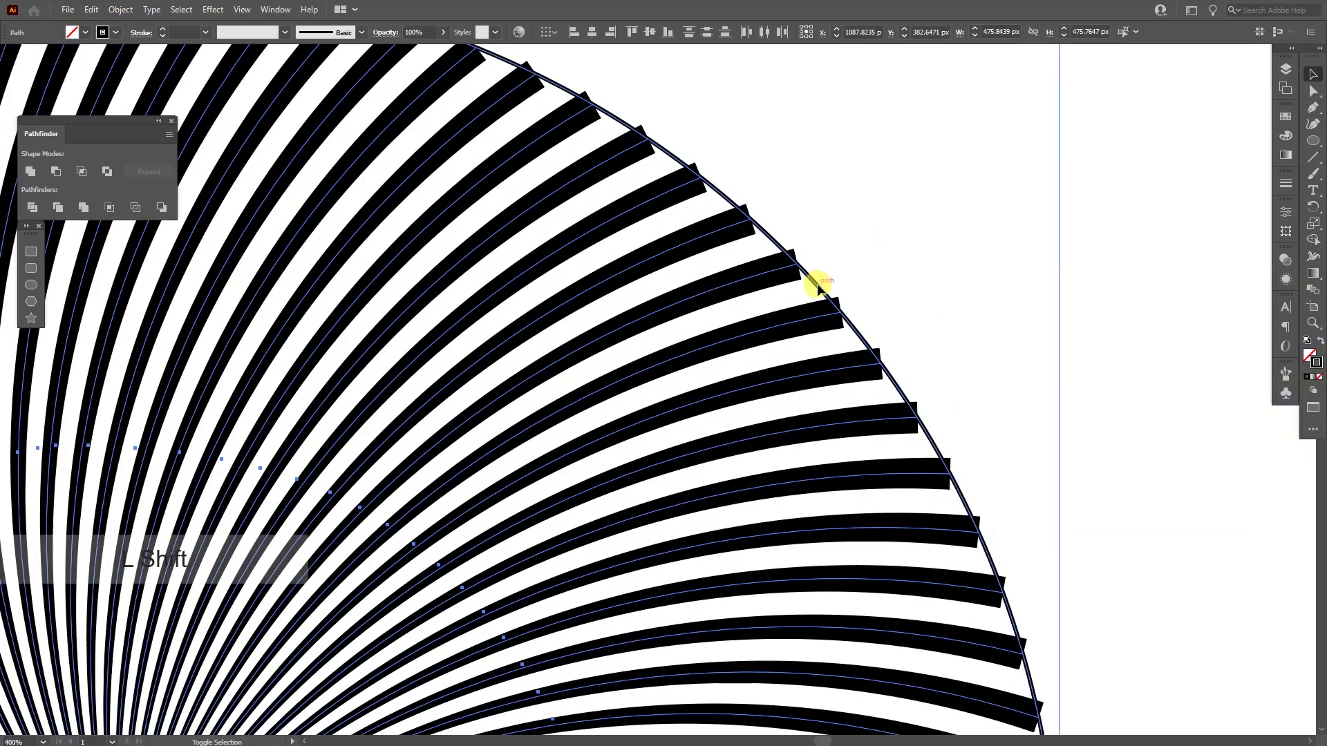
scroll(715, 219, up, 5)
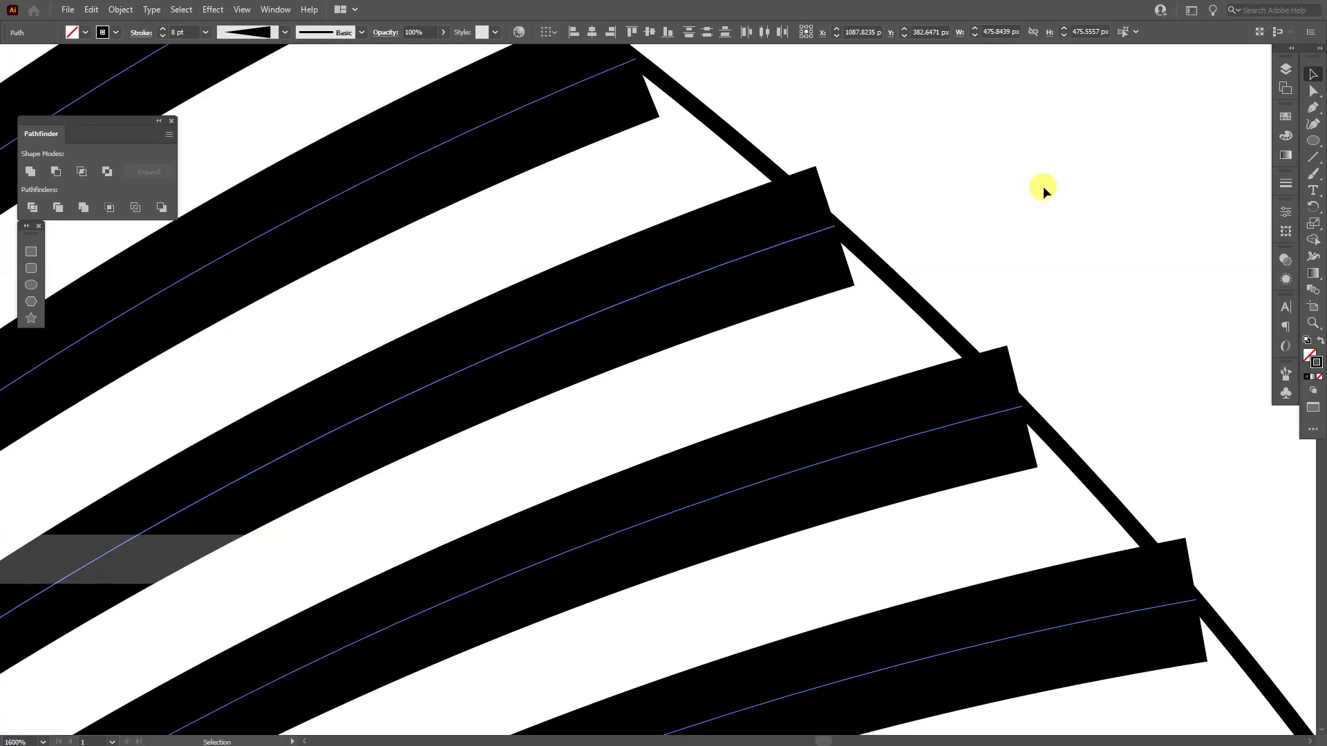
click(1289, 185)
click(1187, 200)
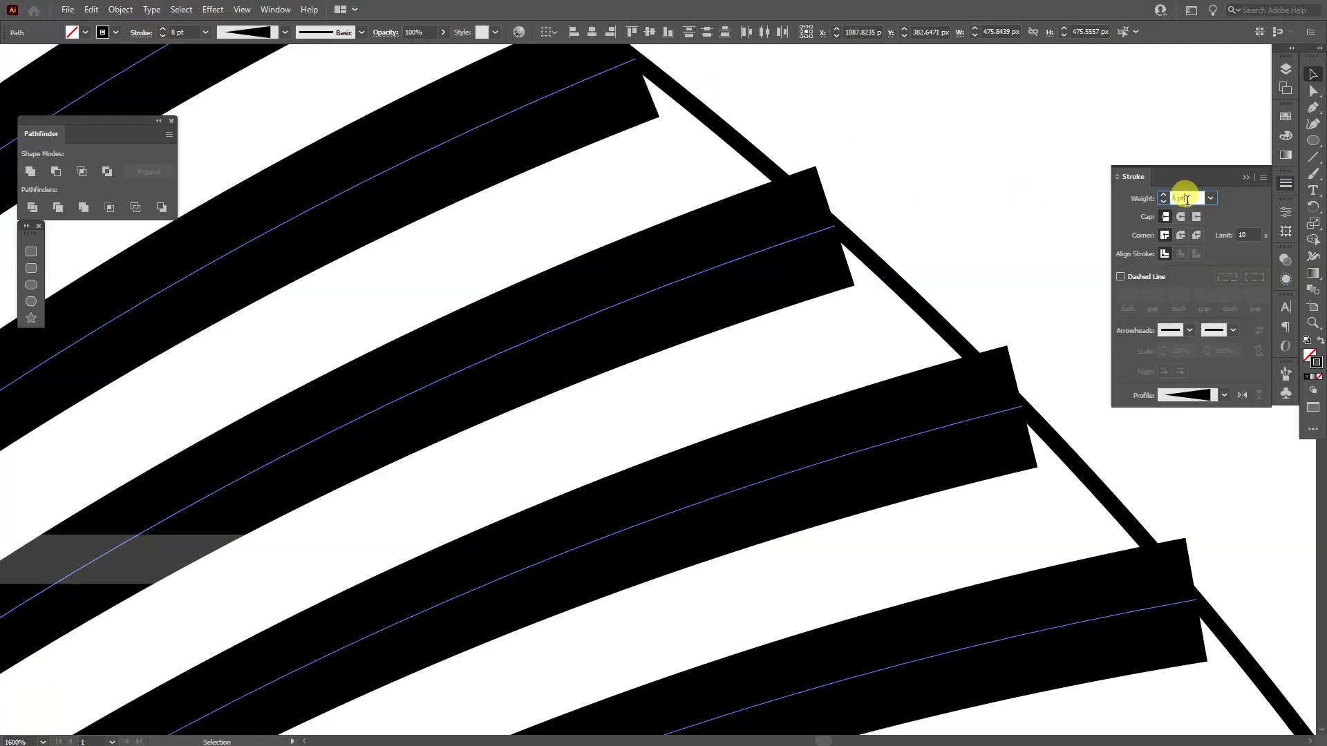
key(Down)
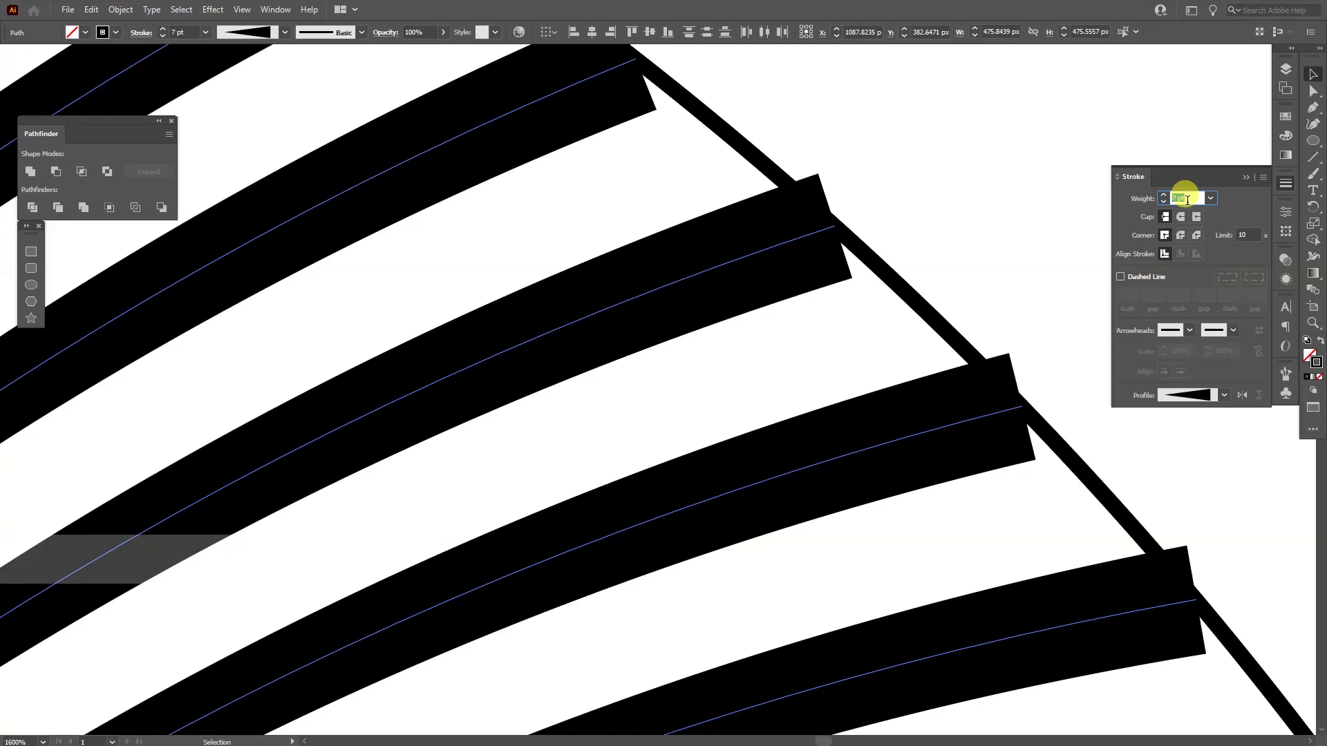
click(1175, 197)
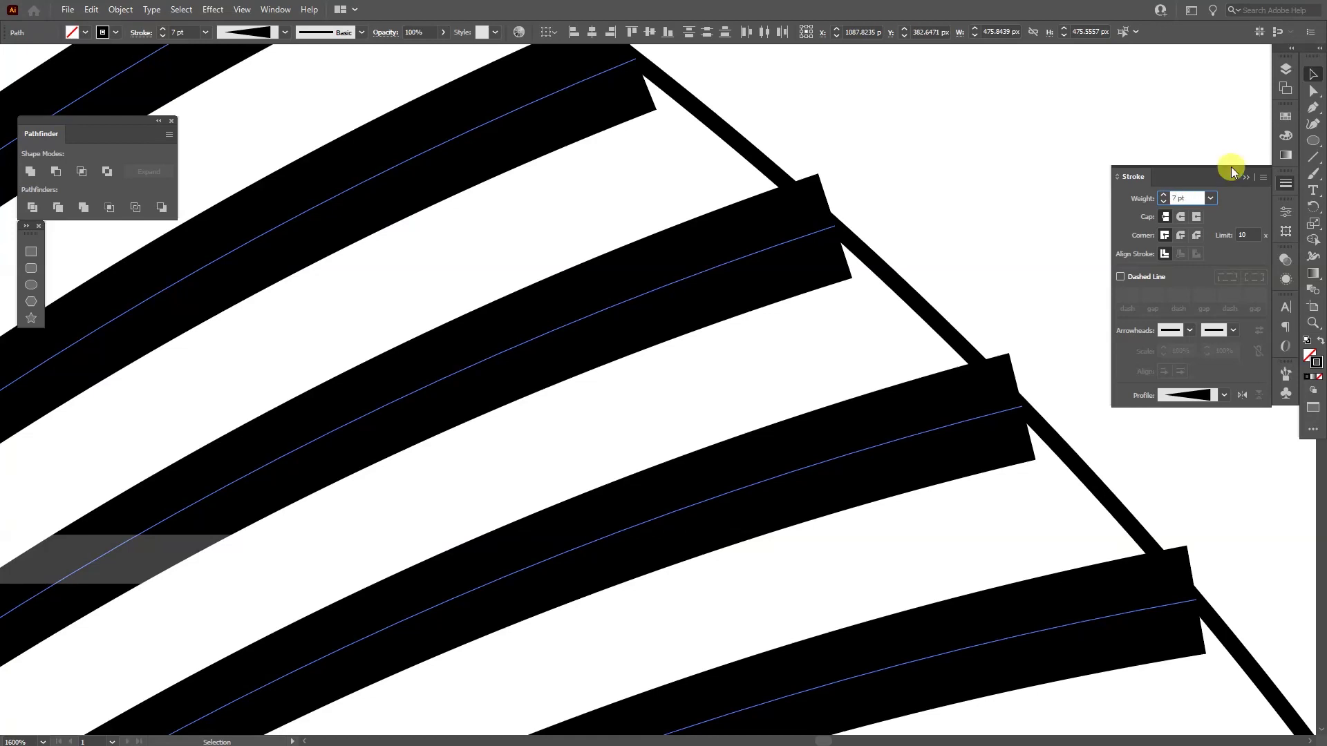
text(.5)
key(Return)
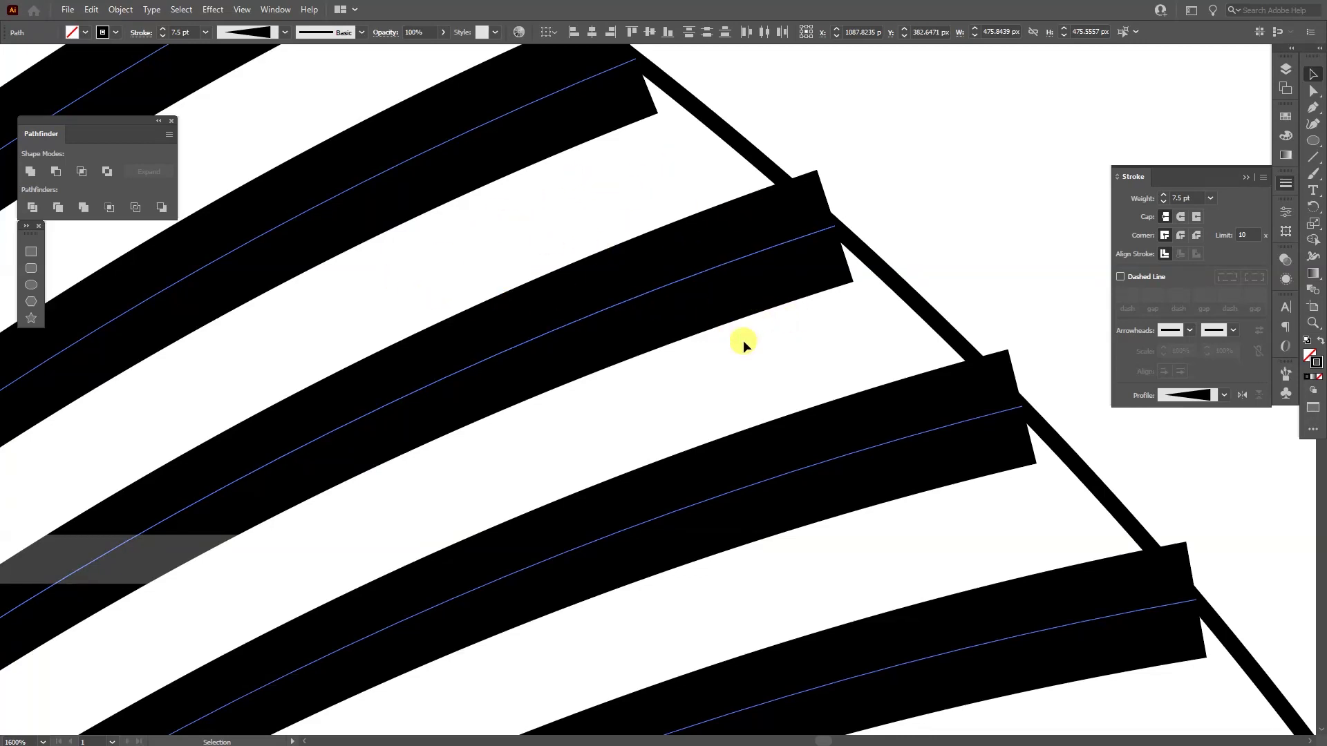
key(ctrl+minus)
key(ctrl+minus)
key(ctrl+minus)
key(ctrl+minus)
key(ctrl+minus)
Shrink the outline circle slightly around its centre.
click(891, 373)
scroll(1022, 406, up, 4)
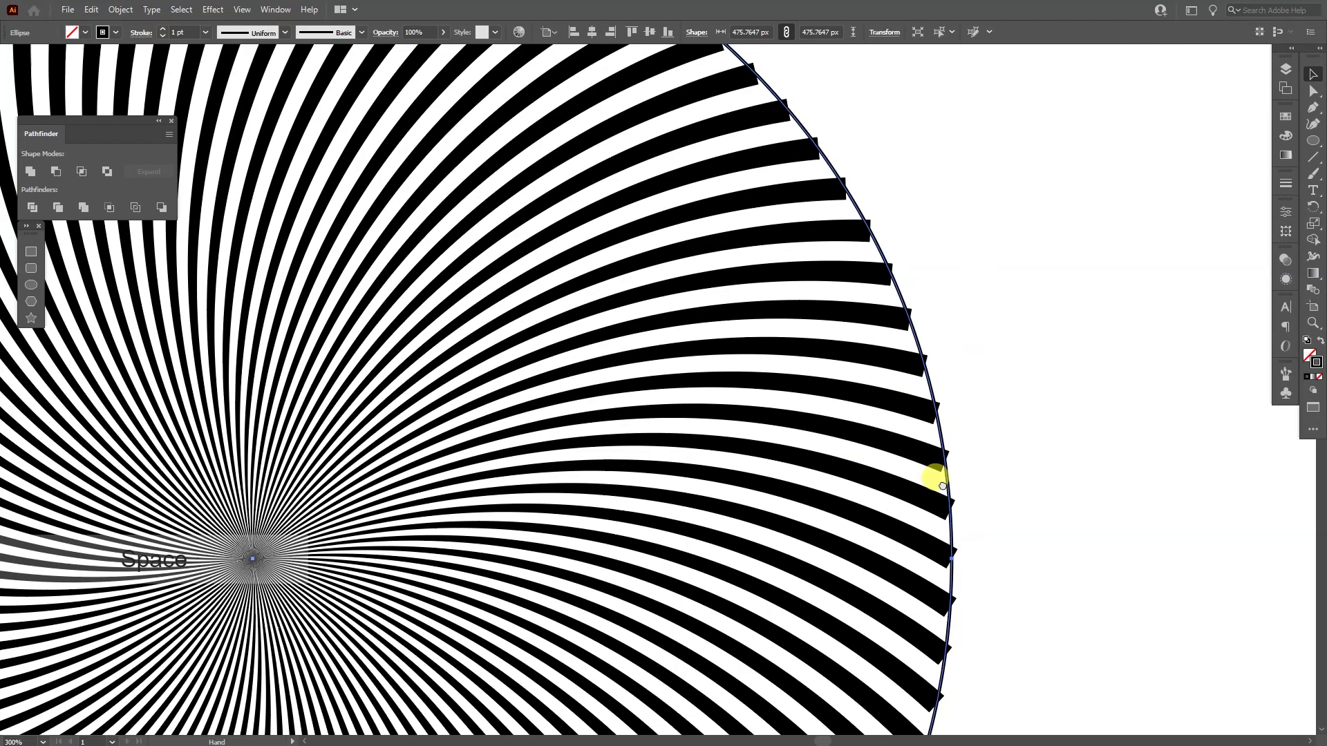
scroll(966, 436, up, 2)
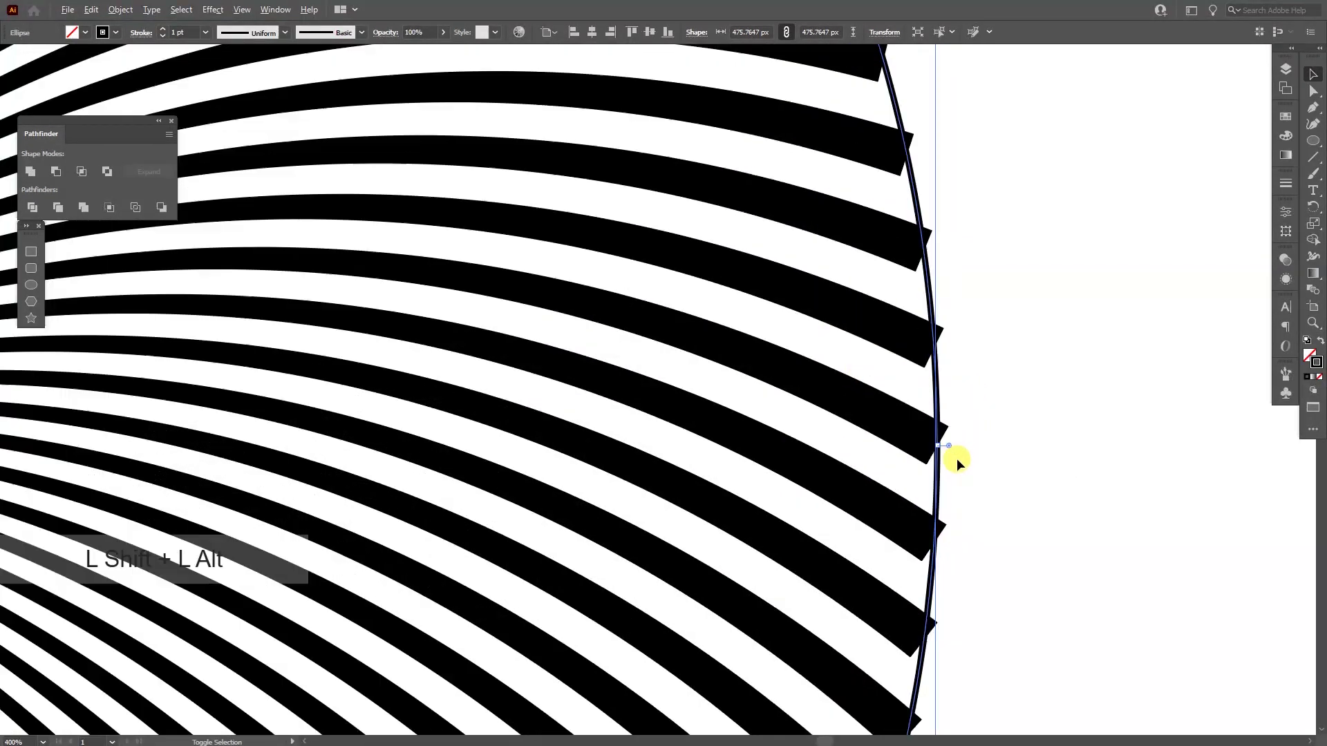
drag(926, 442, 901, 443)
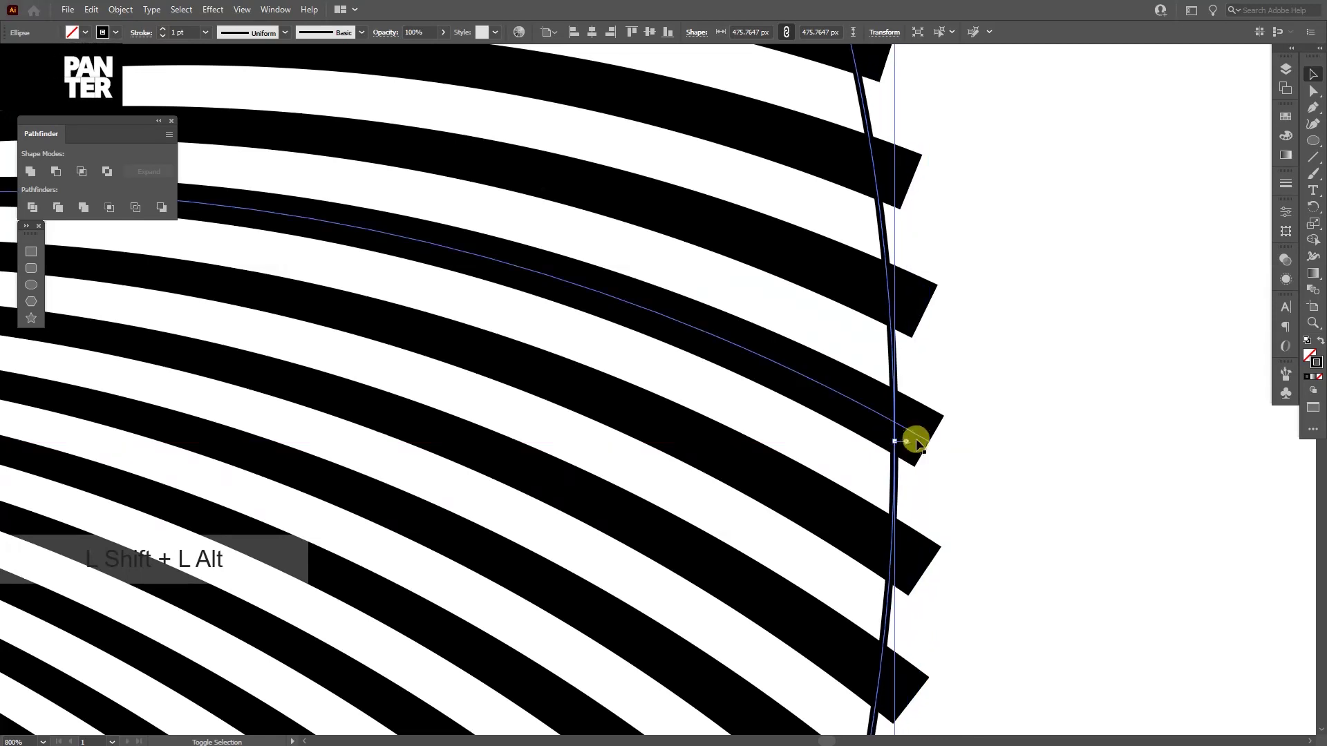
scroll(924, 445, up, 2)
scroll(921, 388, down, 2)
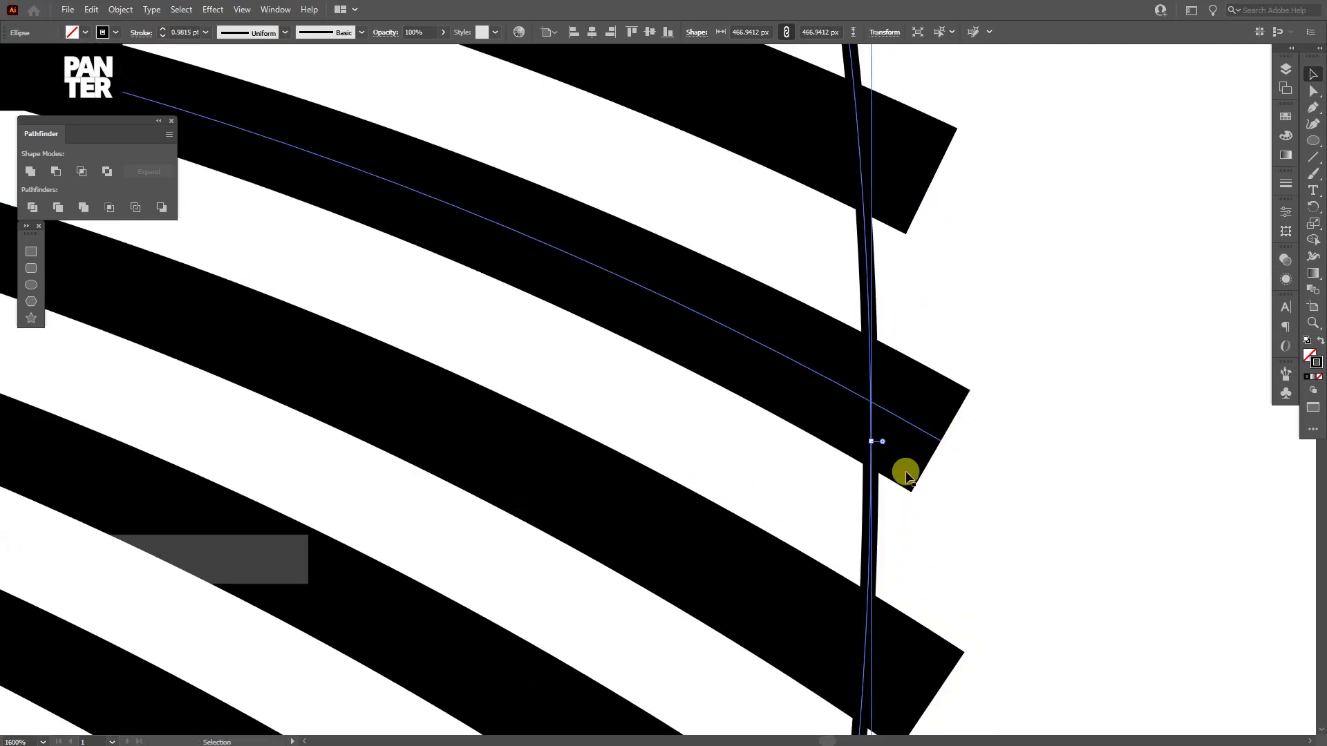
scroll(1131, 401, down, 3)
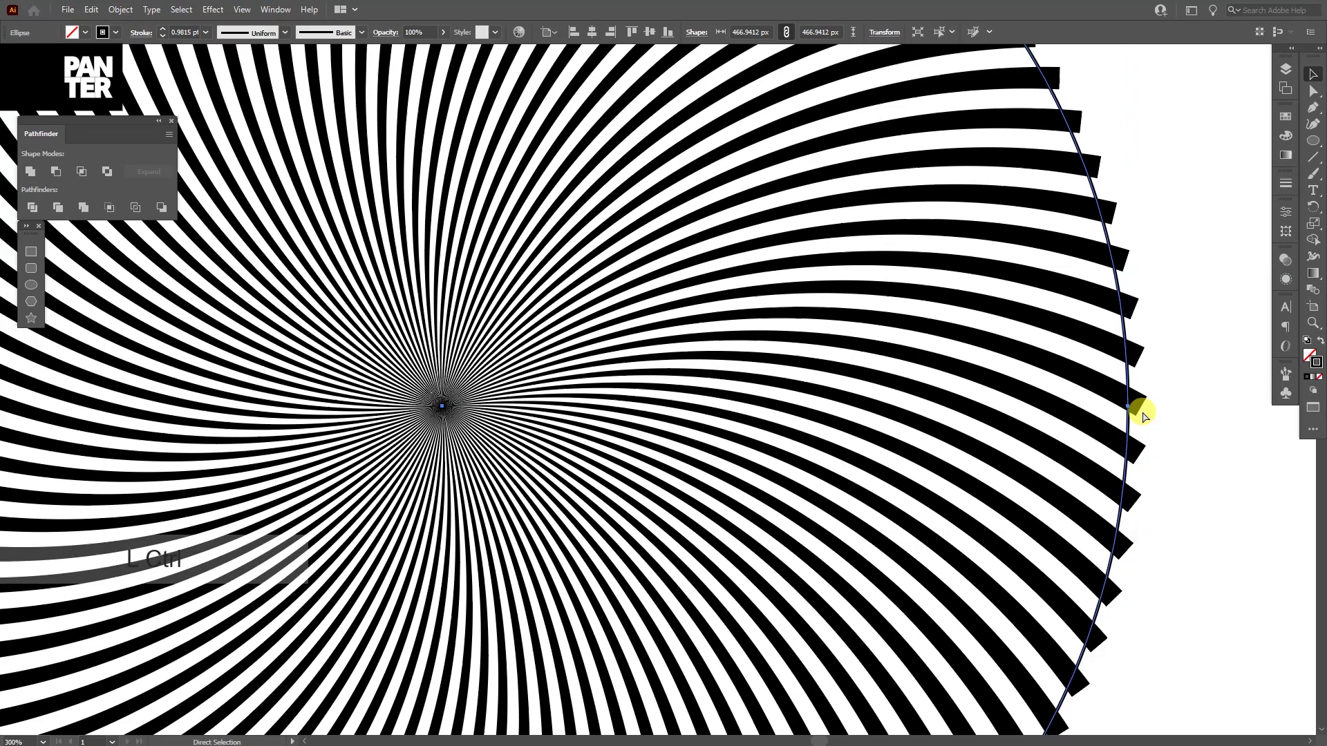
key(v)
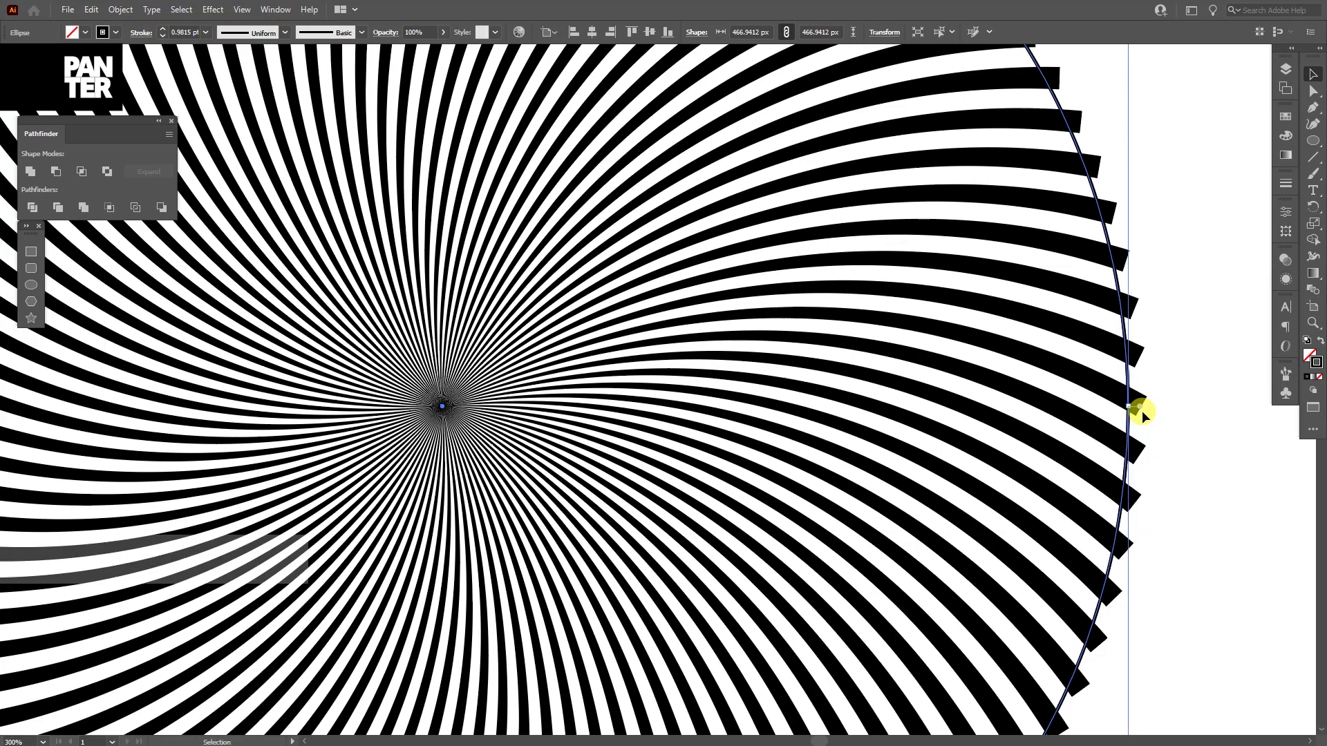
Make a 38.29 px concentric copy at the centre and select it with the outer circle.
drag(1130, 377, 1170, 349)
key(ctrl+z)
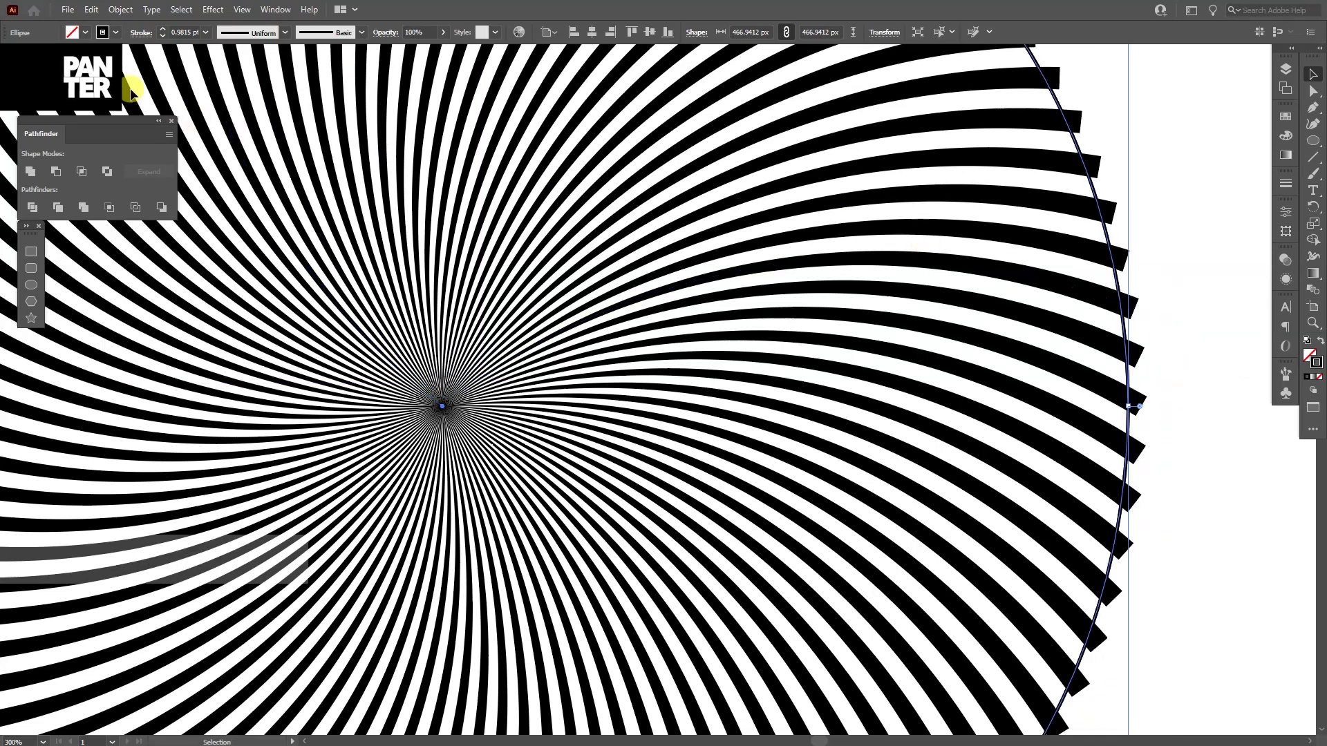
click(91, 10)
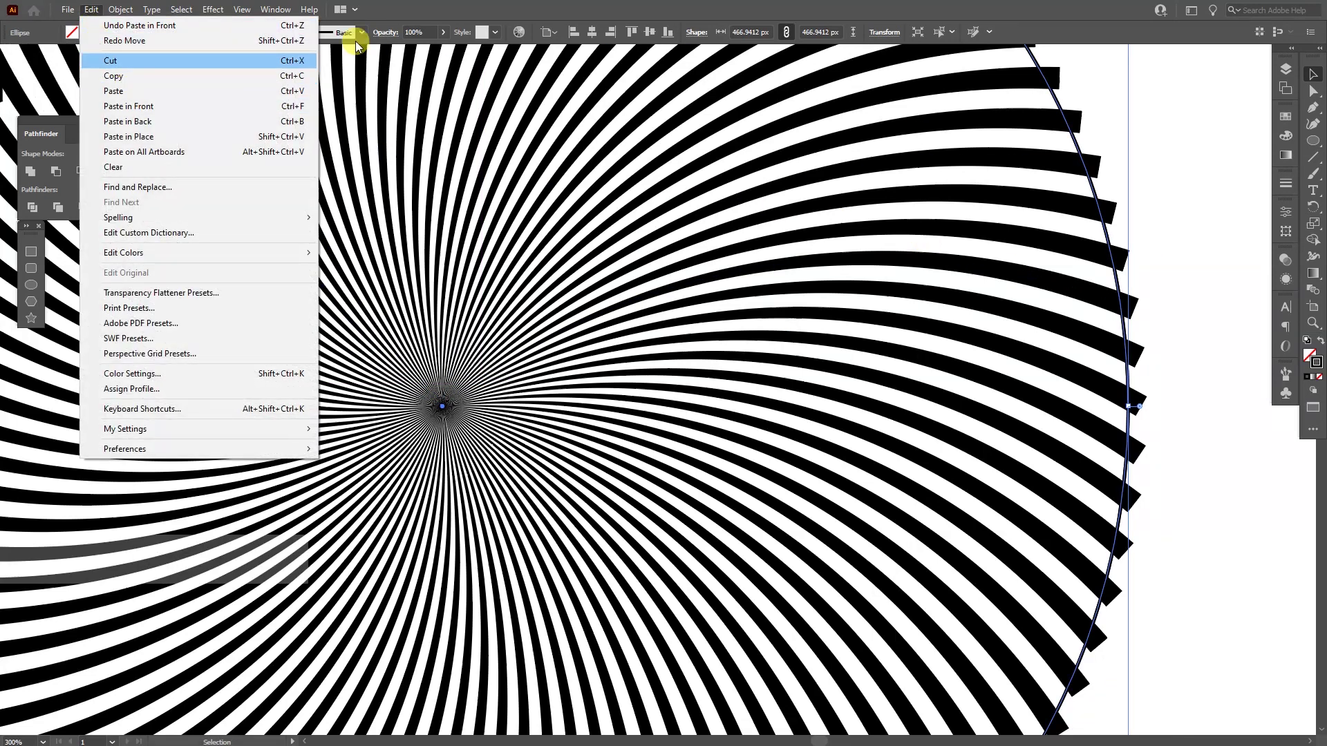
click(441, 7)
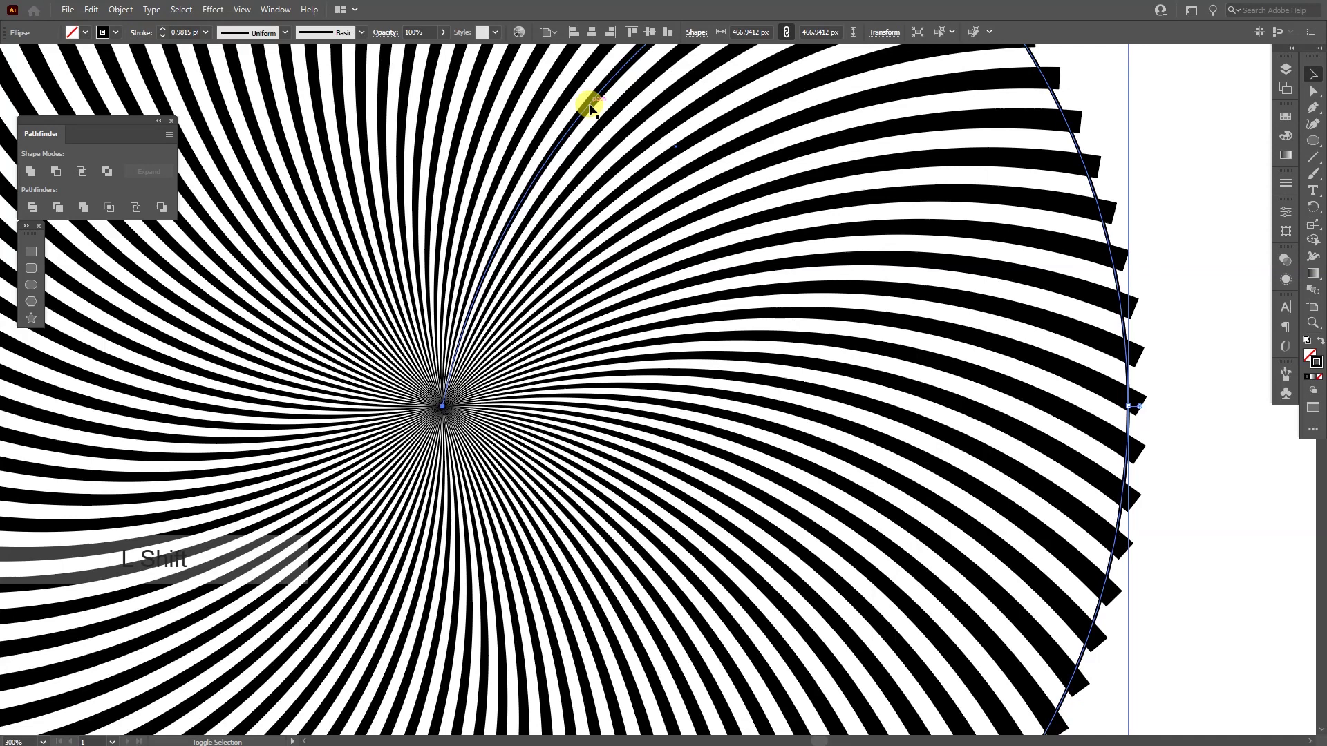
drag(1131, 407, 681, 373)
scroll(499, 427, down, 2)
scroll(687, 380, up, 1)
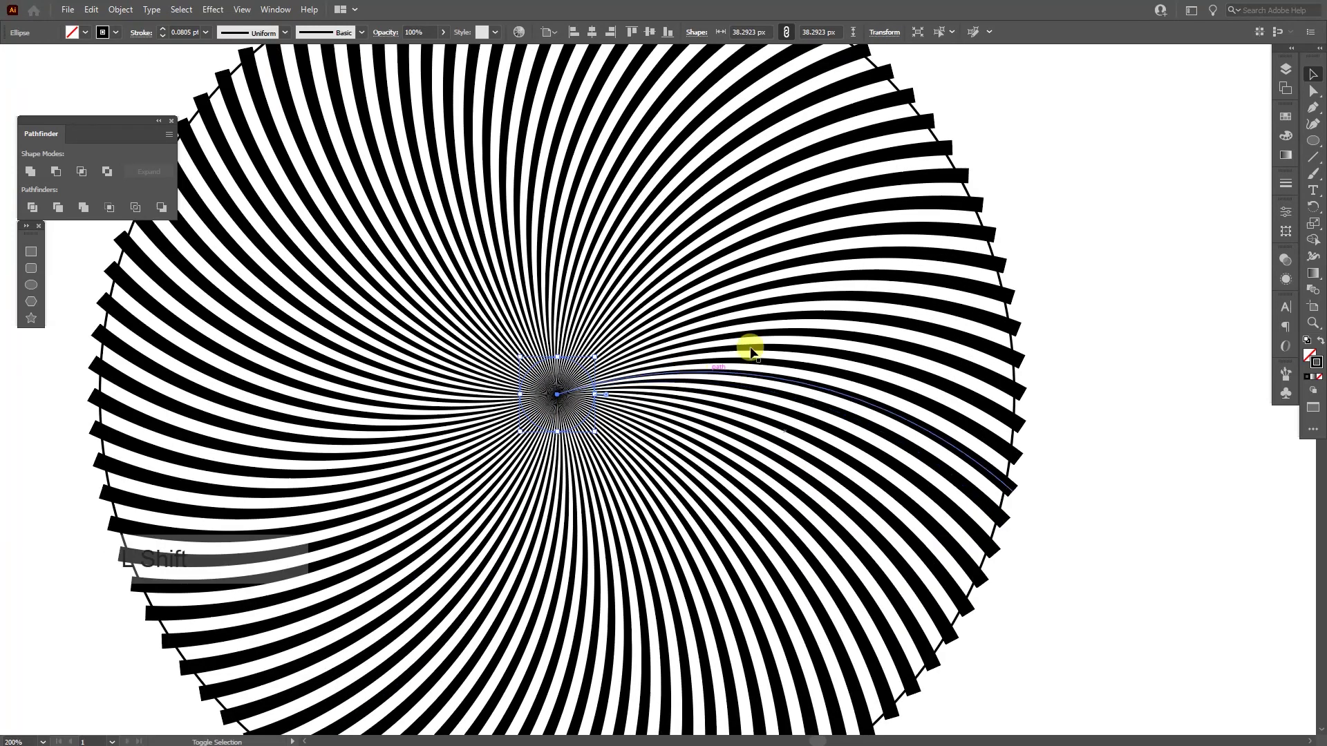
shift+click(983, 220)
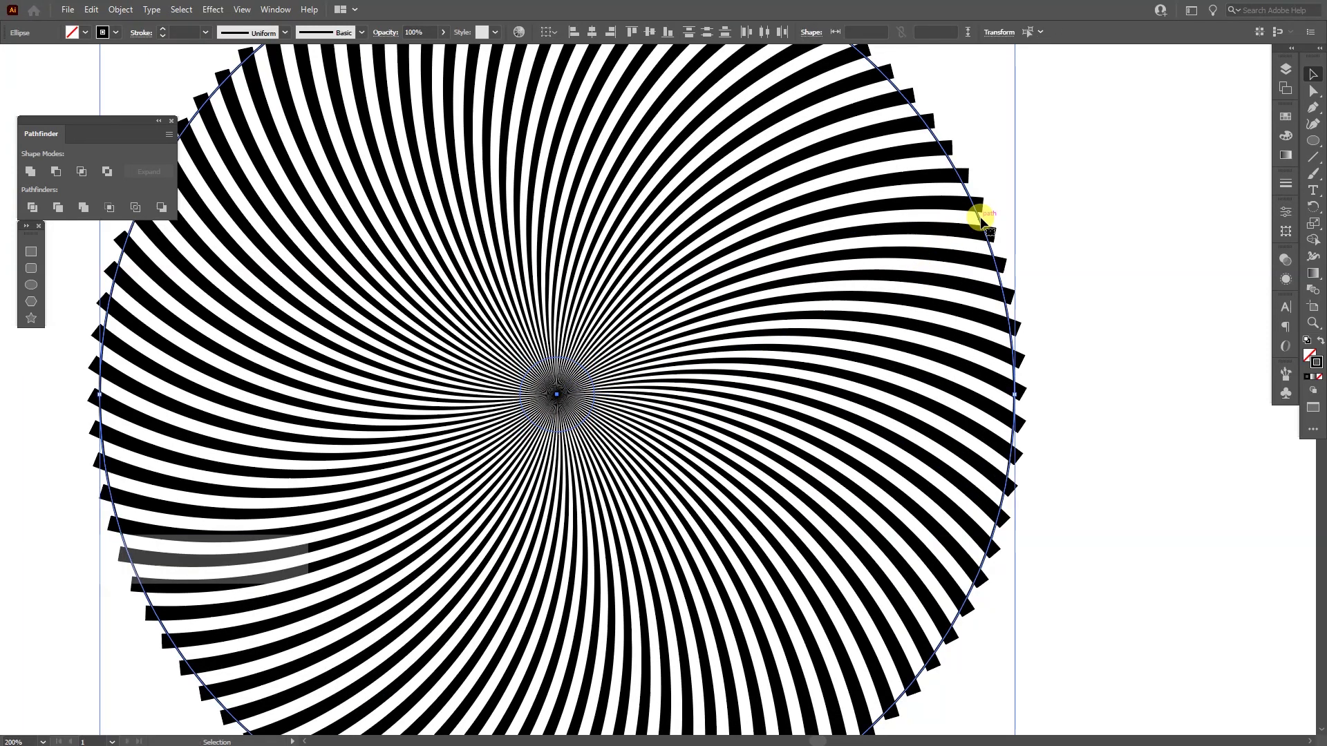
Blend the outer and centre circles using Specified Steps, giving a 7-step blend.
click(120, 9)
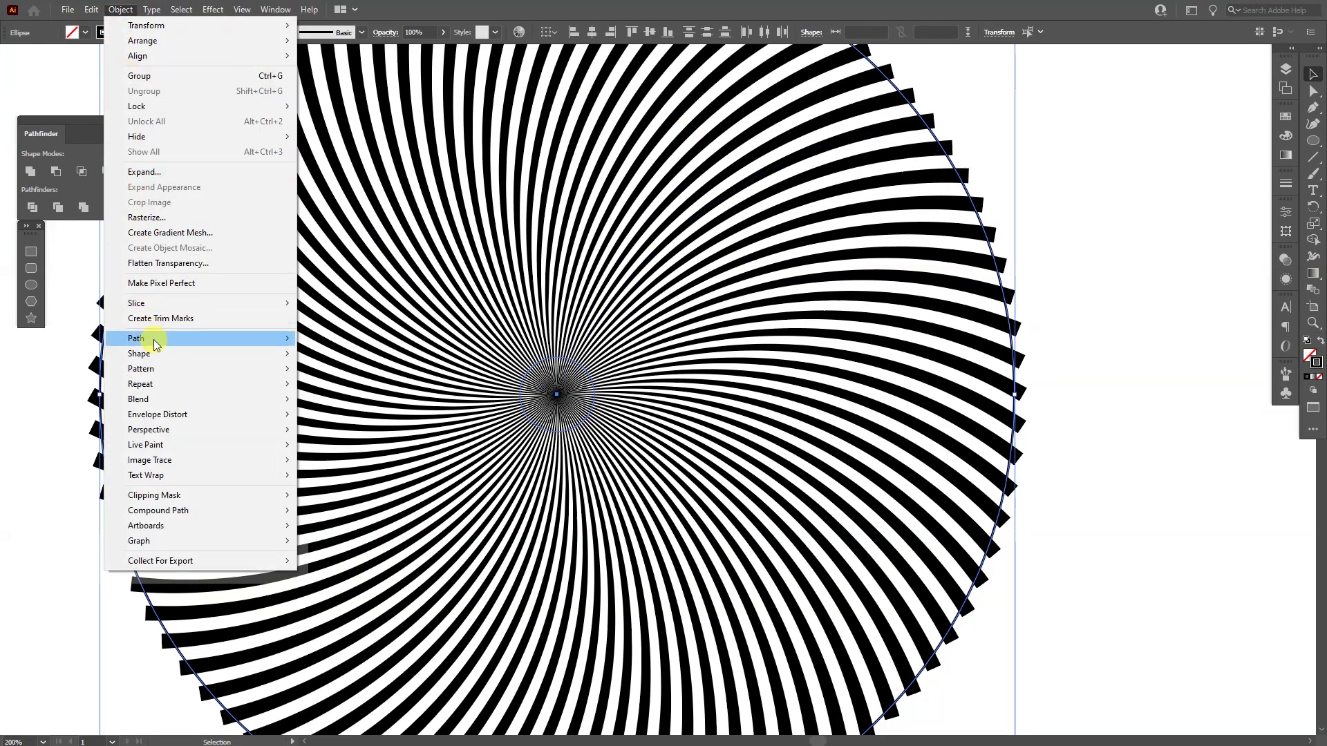
mouse_move(221, 399)
click(323, 400)
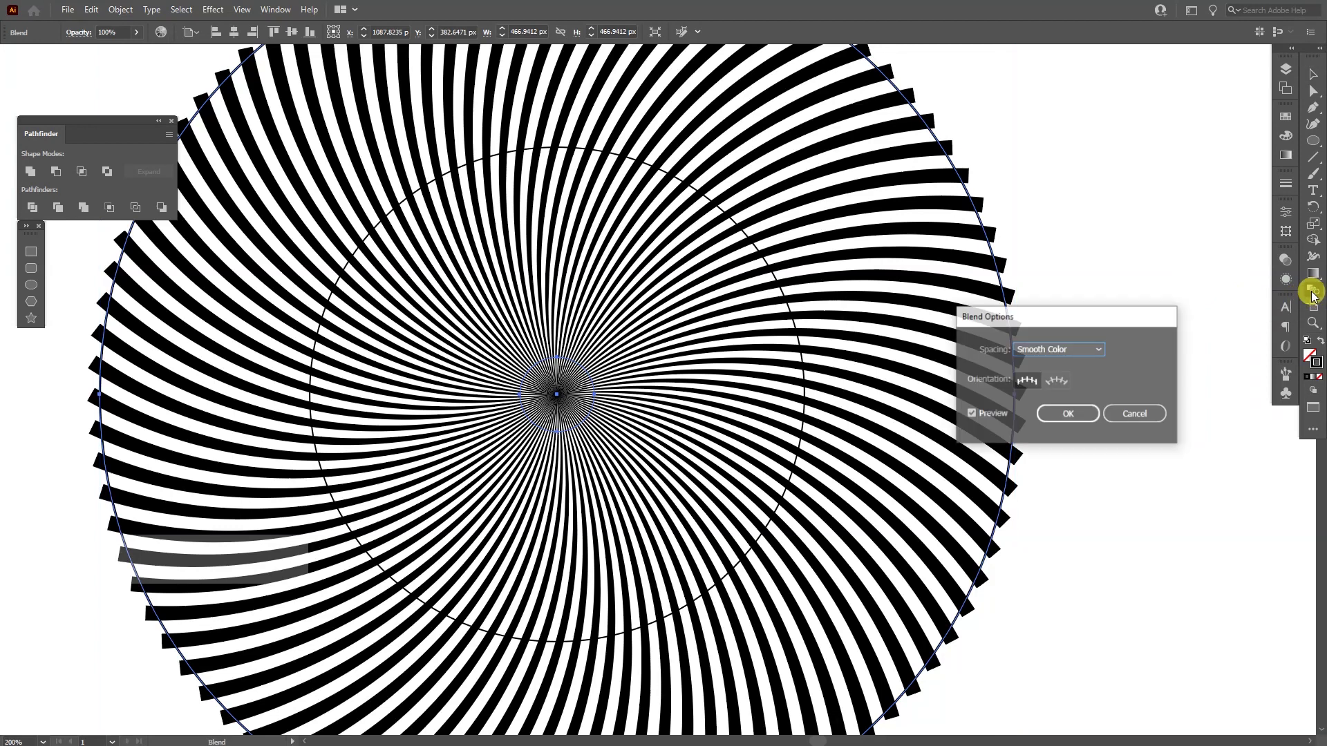
click(1042, 348)
click(1057, 379)
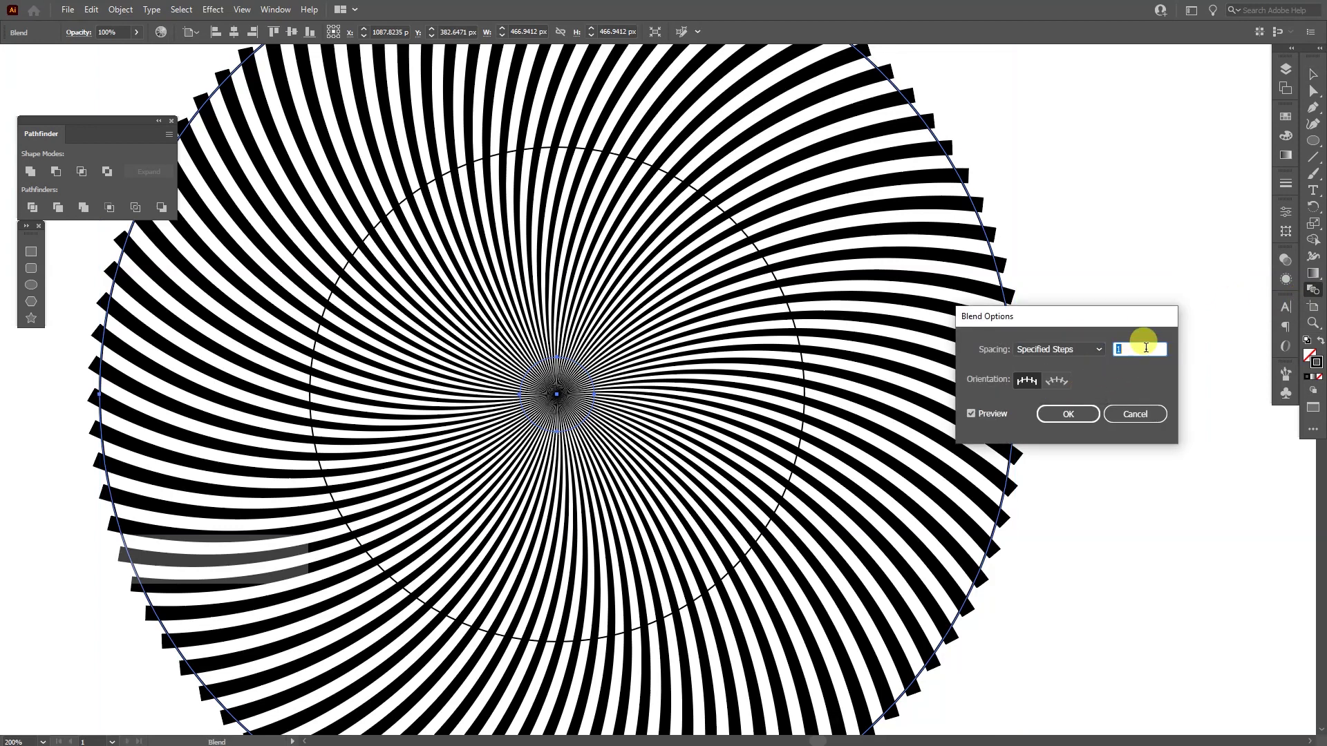
key(Up)
key(Up)
key(Up)
key(Up)
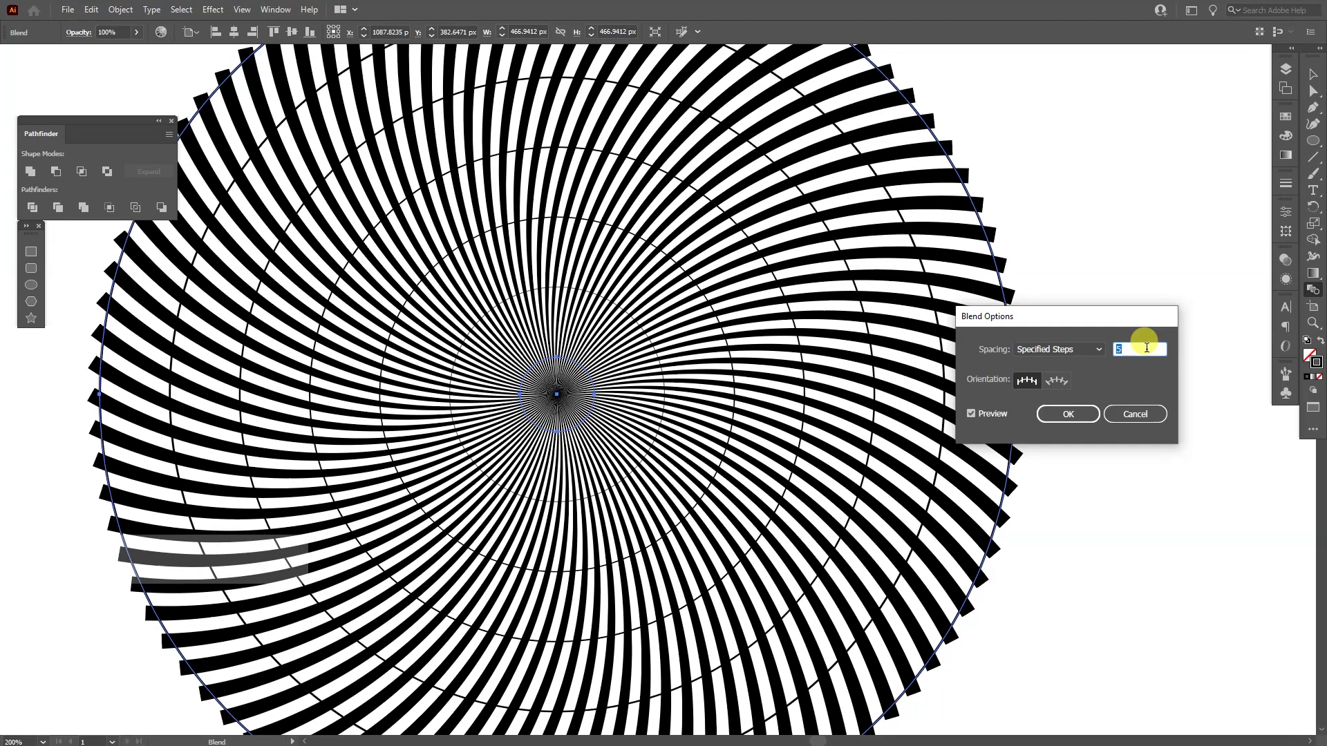
key(Up)
key(Up)
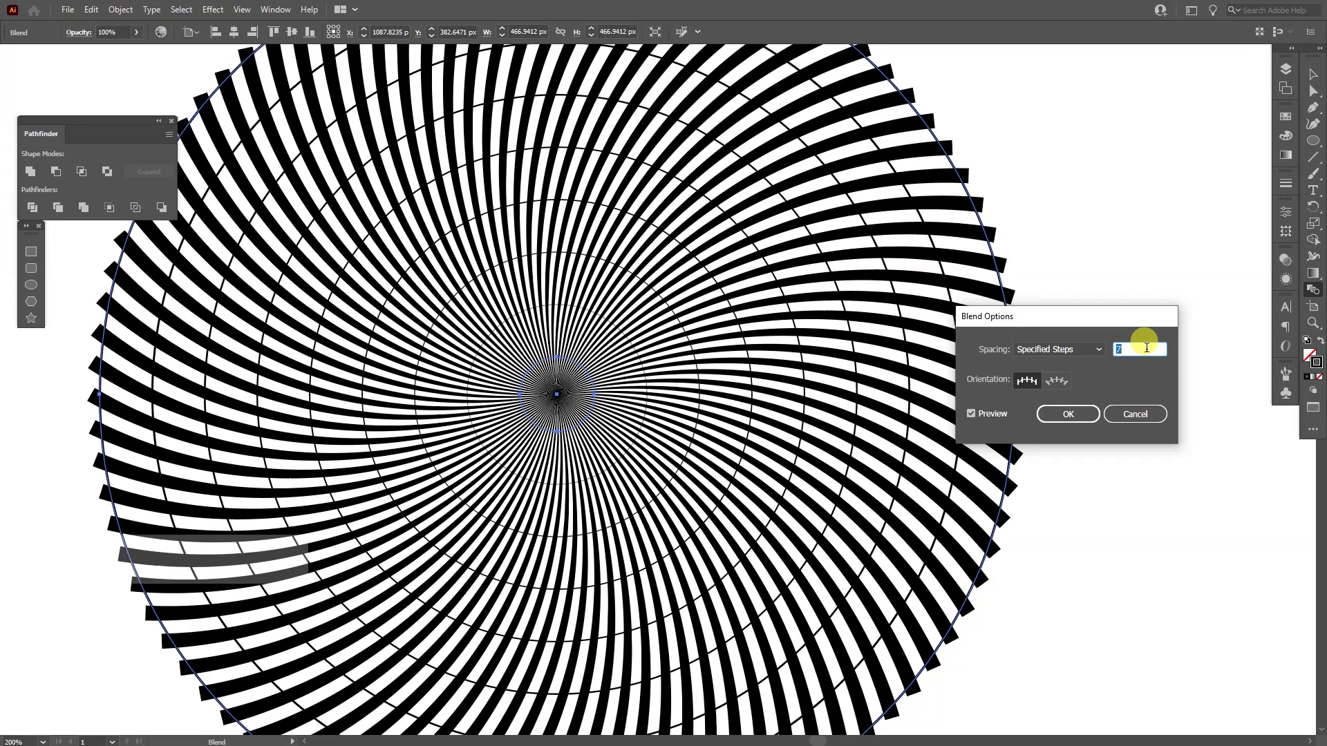
click(1065, 414)
key(v)
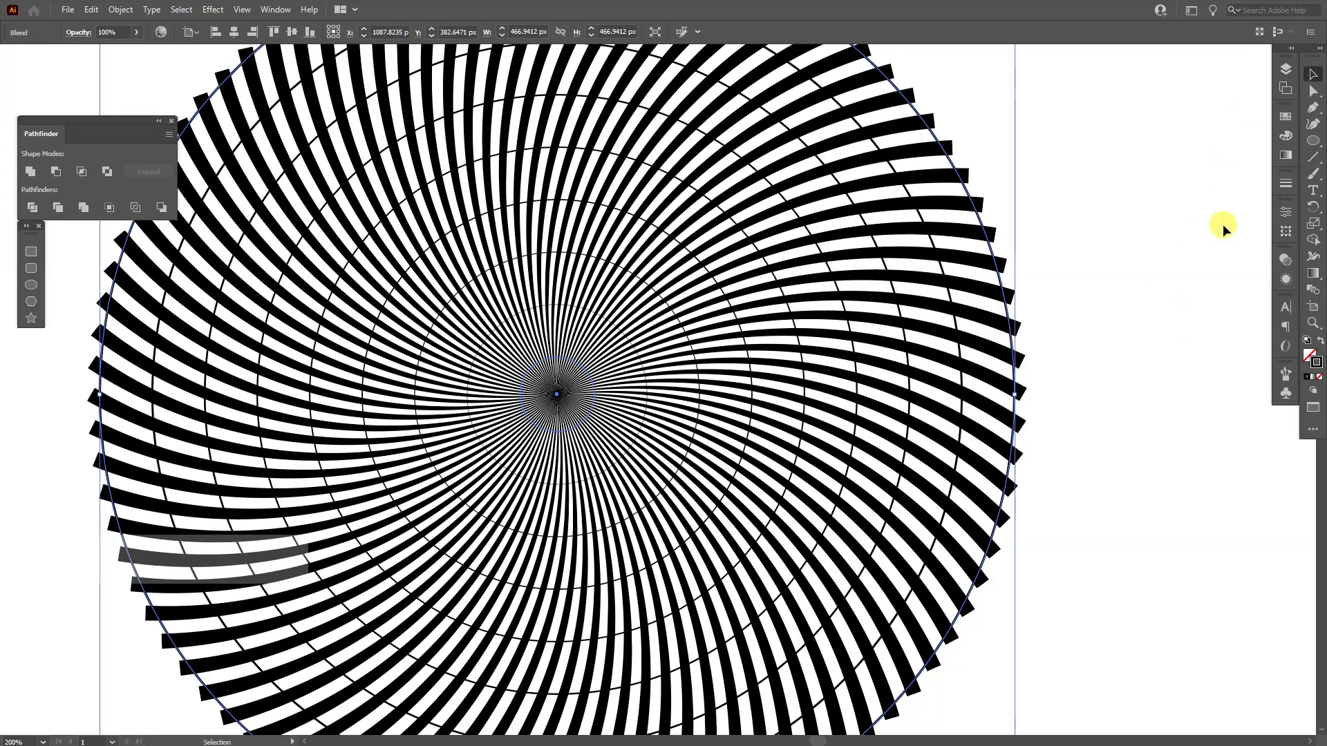
Expand the spiral blend into separate ring paths and swap fill and stroke so they fill solid black.
click(119, 14)
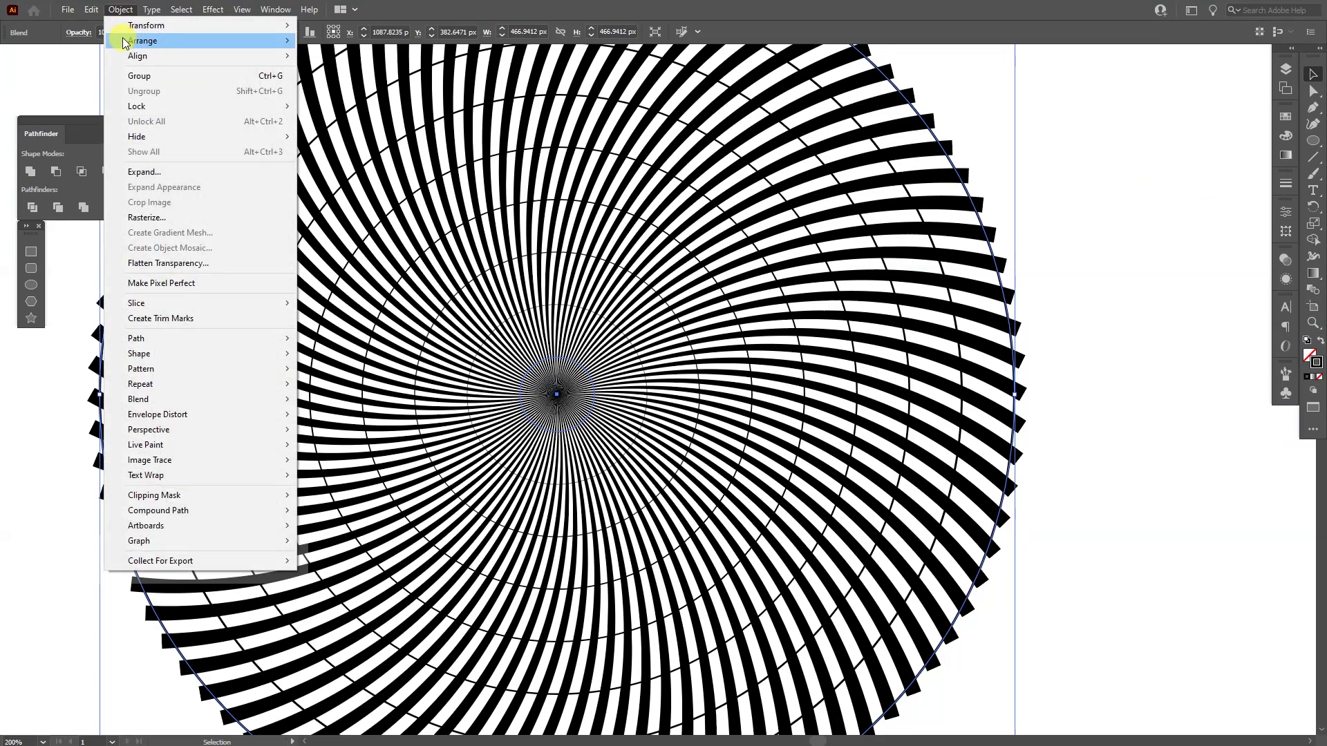
click(163, 169)
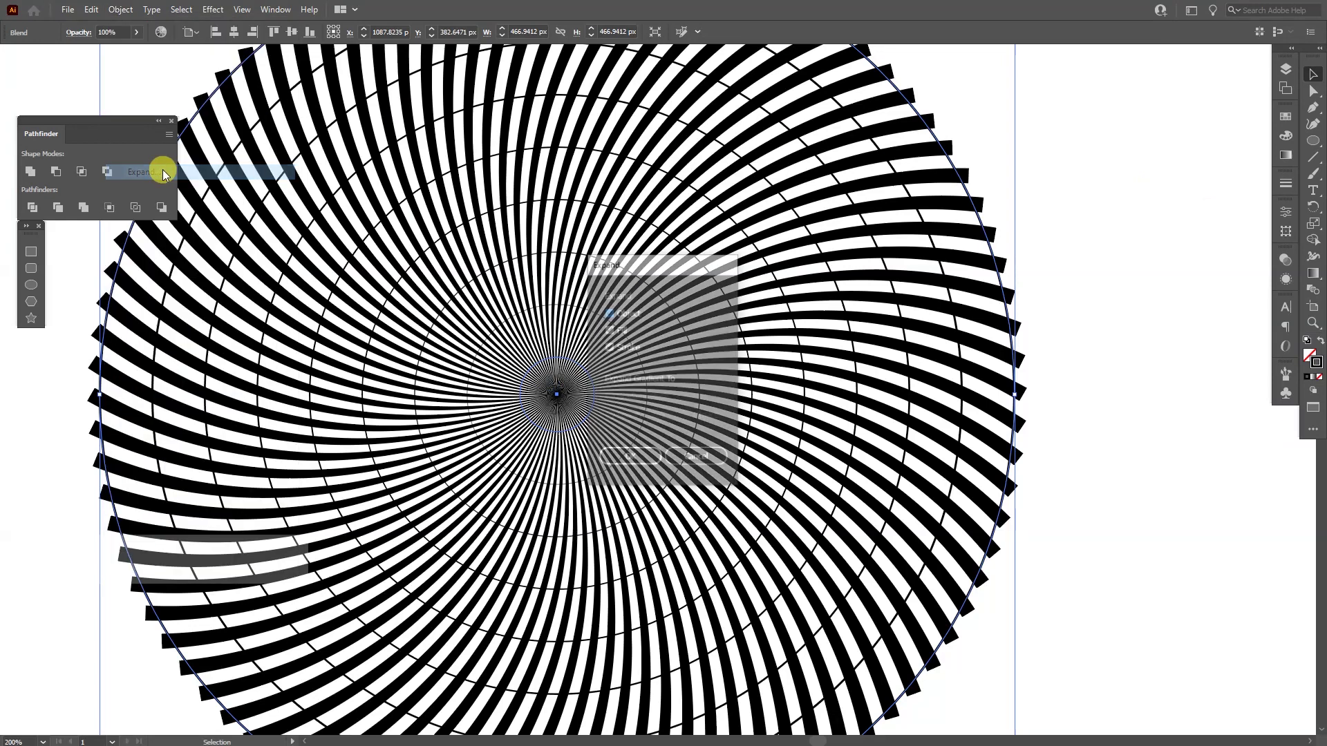
click(641, 460)
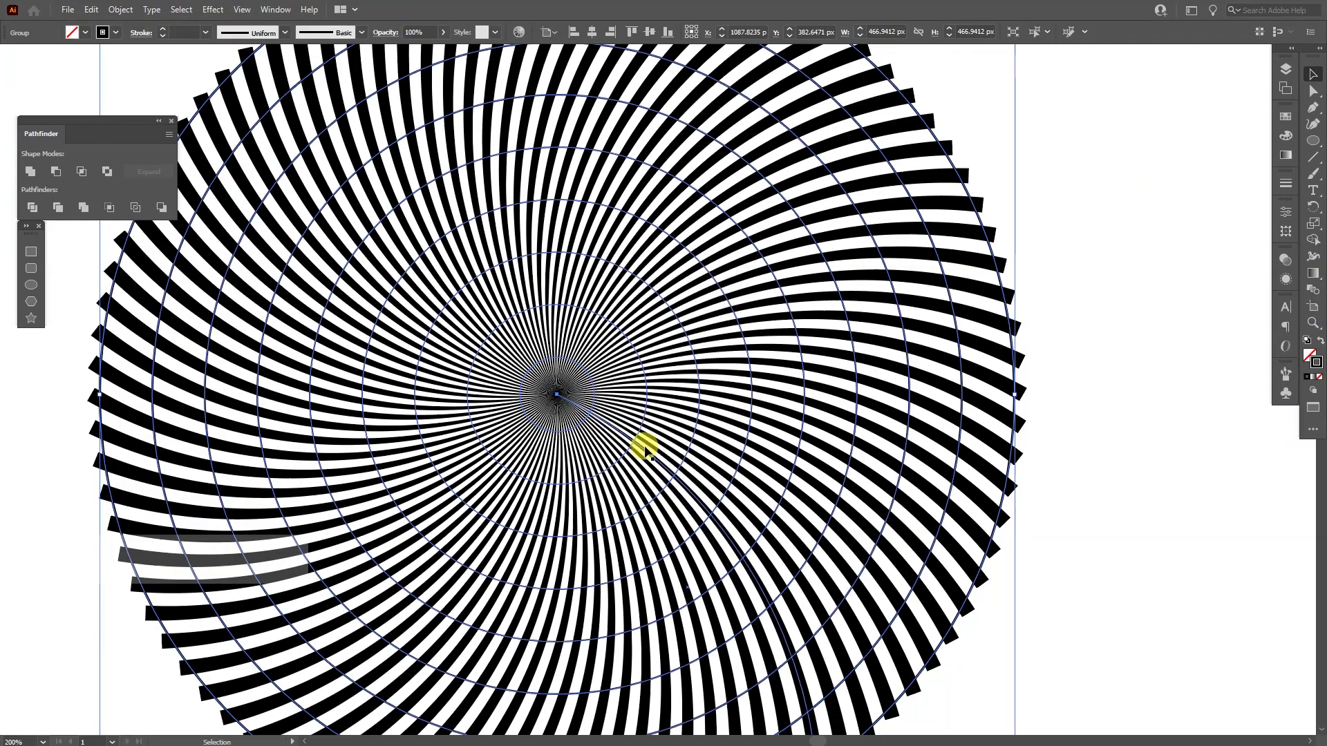
click(1320, 344)
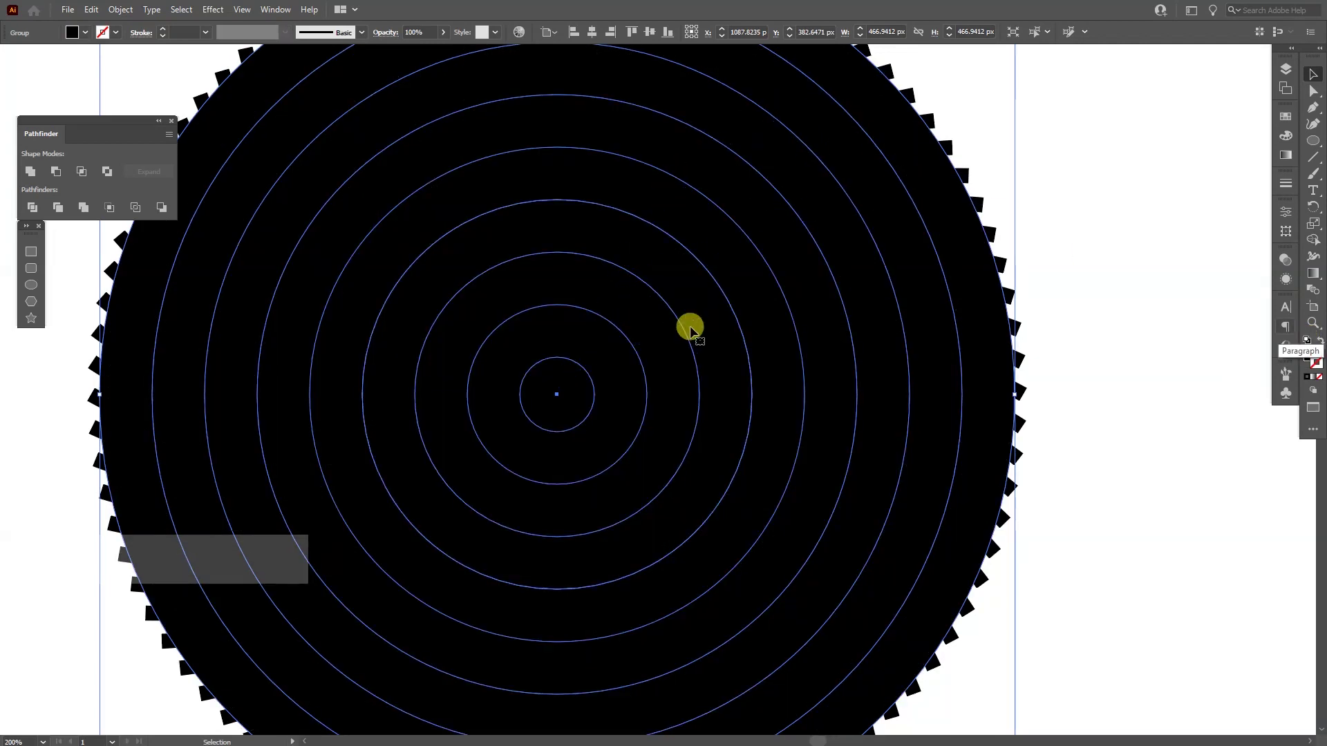
click(1100, 308)
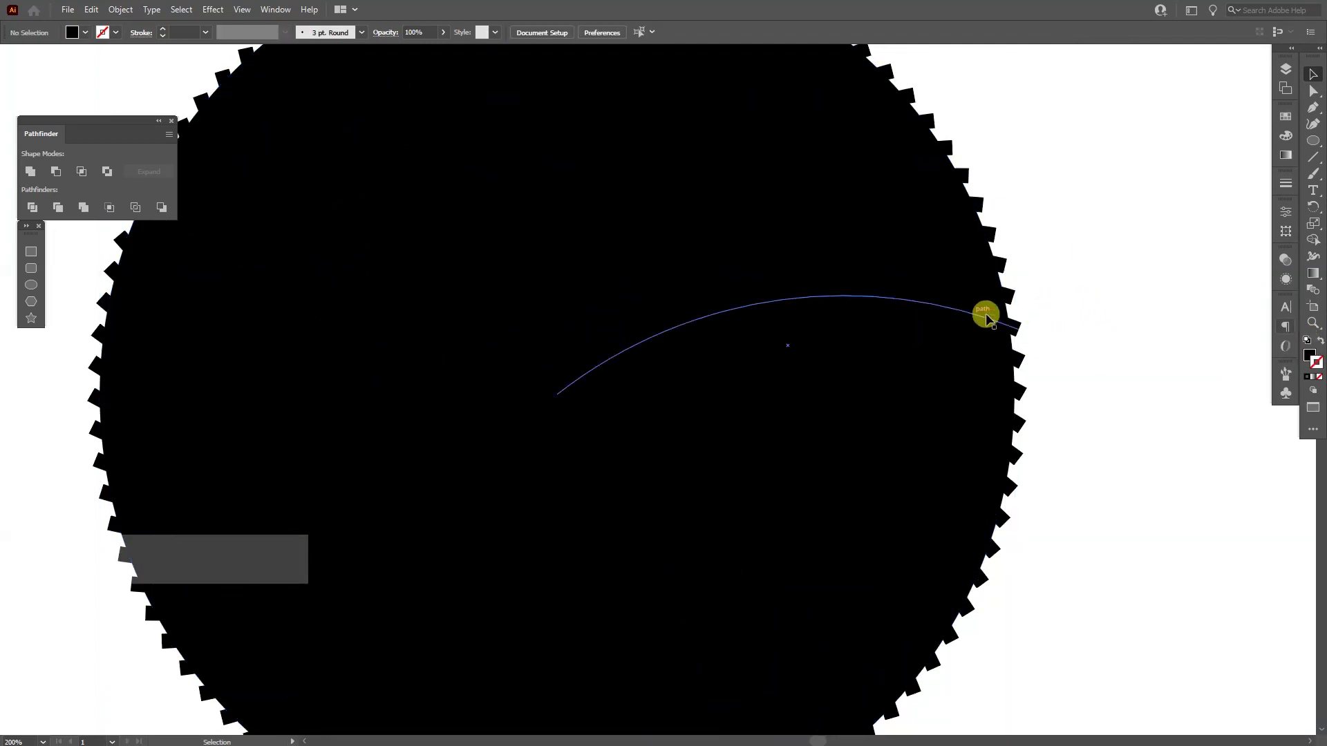
Select all the circle artwork and expand its appearance into real paths.
click(1009, 297)
key(ctrl+minus)
drag(1136, 231, 557, 413)
scroll(953, 296, up, 1)
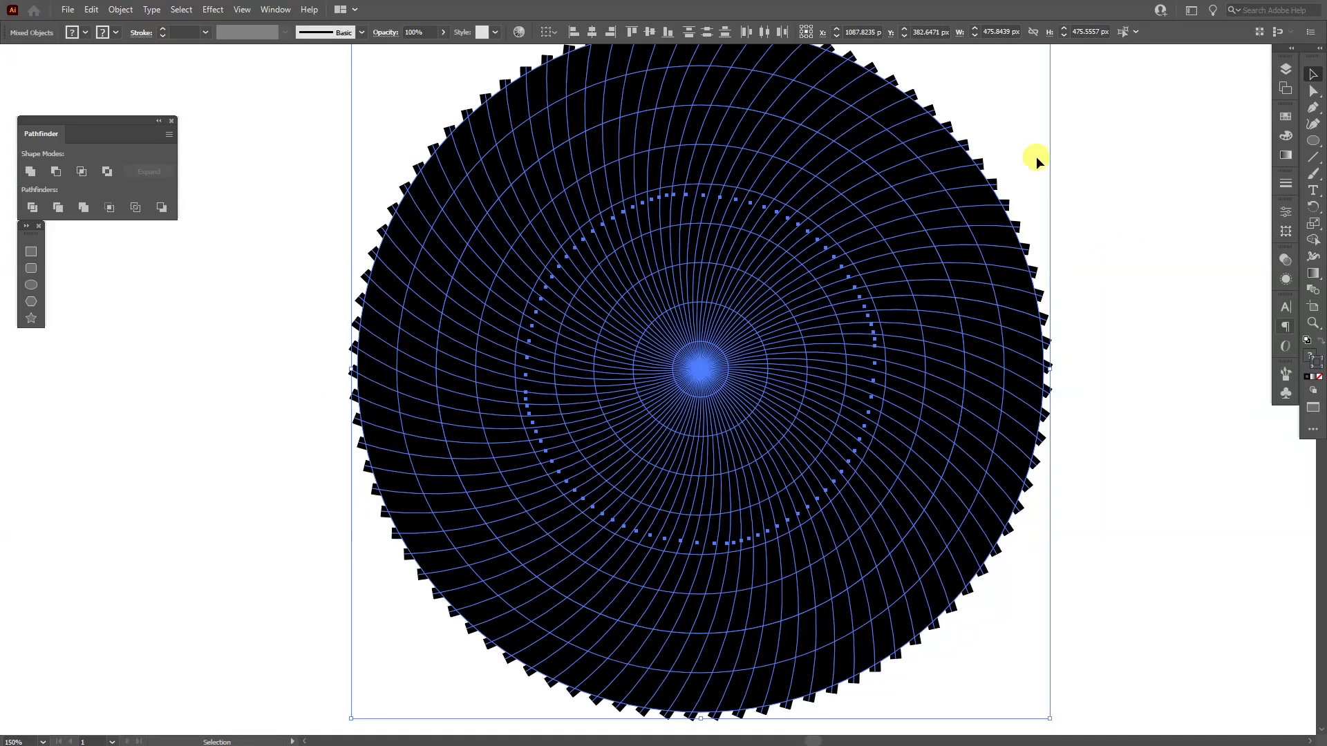
click(120, 9)
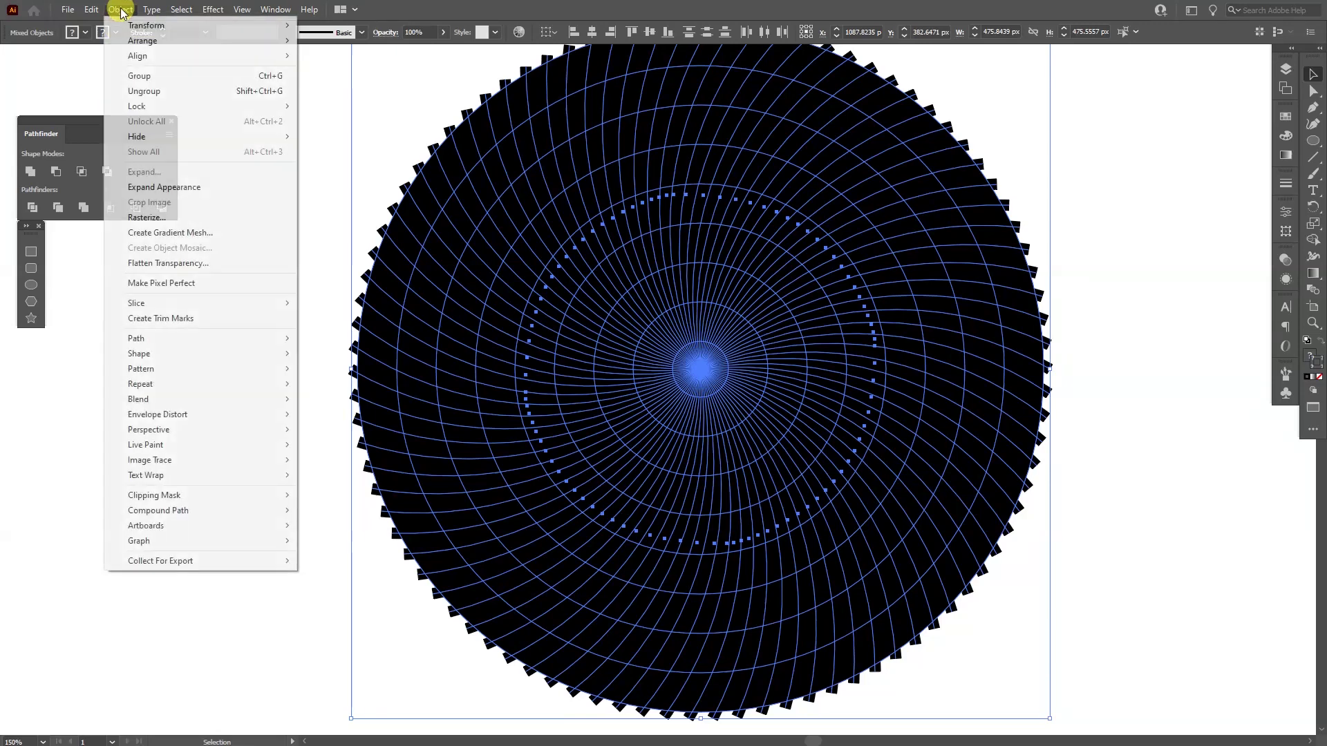
click(166, 188)
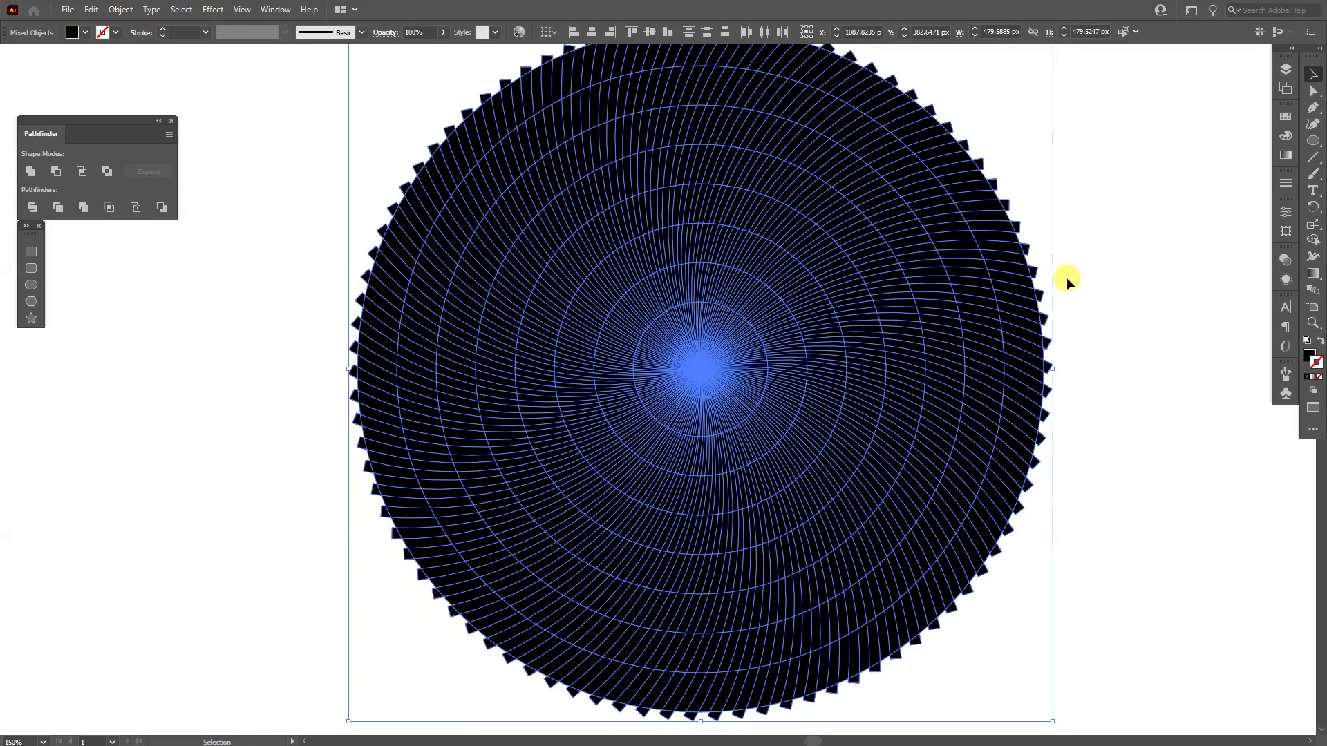
Divide the expanded artwork with Pathfinder into separate pieces at every crossing.
key(space)
mouse_move(956, 168)
mouse_down()
mouse_move(936, 193)
mouse_move(956, 185)
mouse_up()
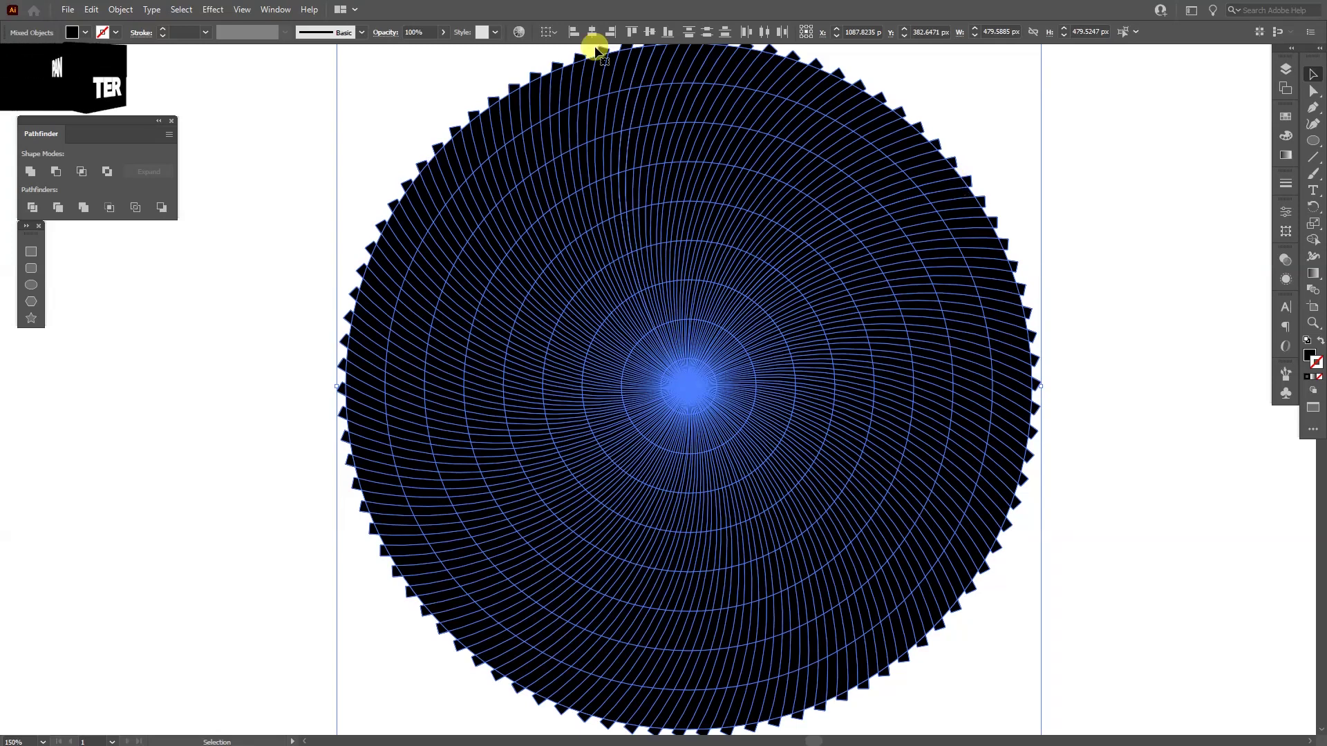
click(274, 9)
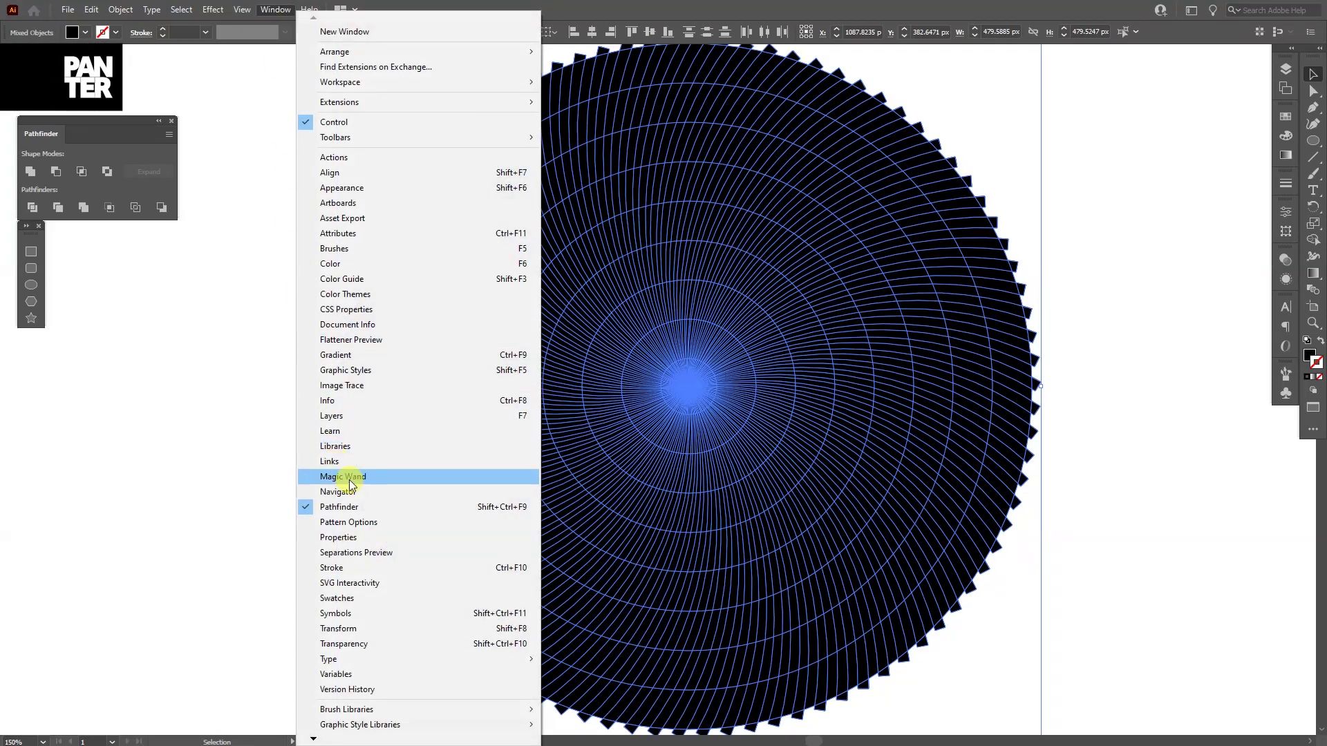
click(142, 173)
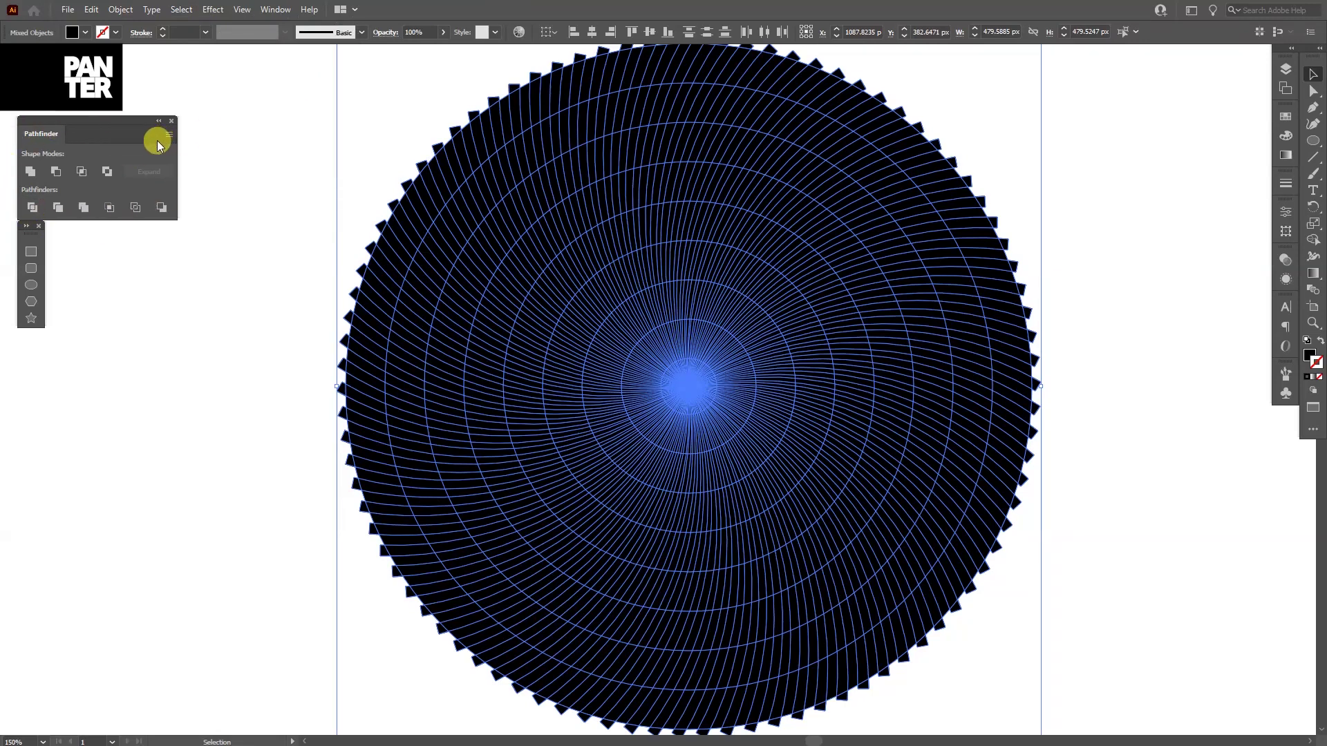
click(33, 208)
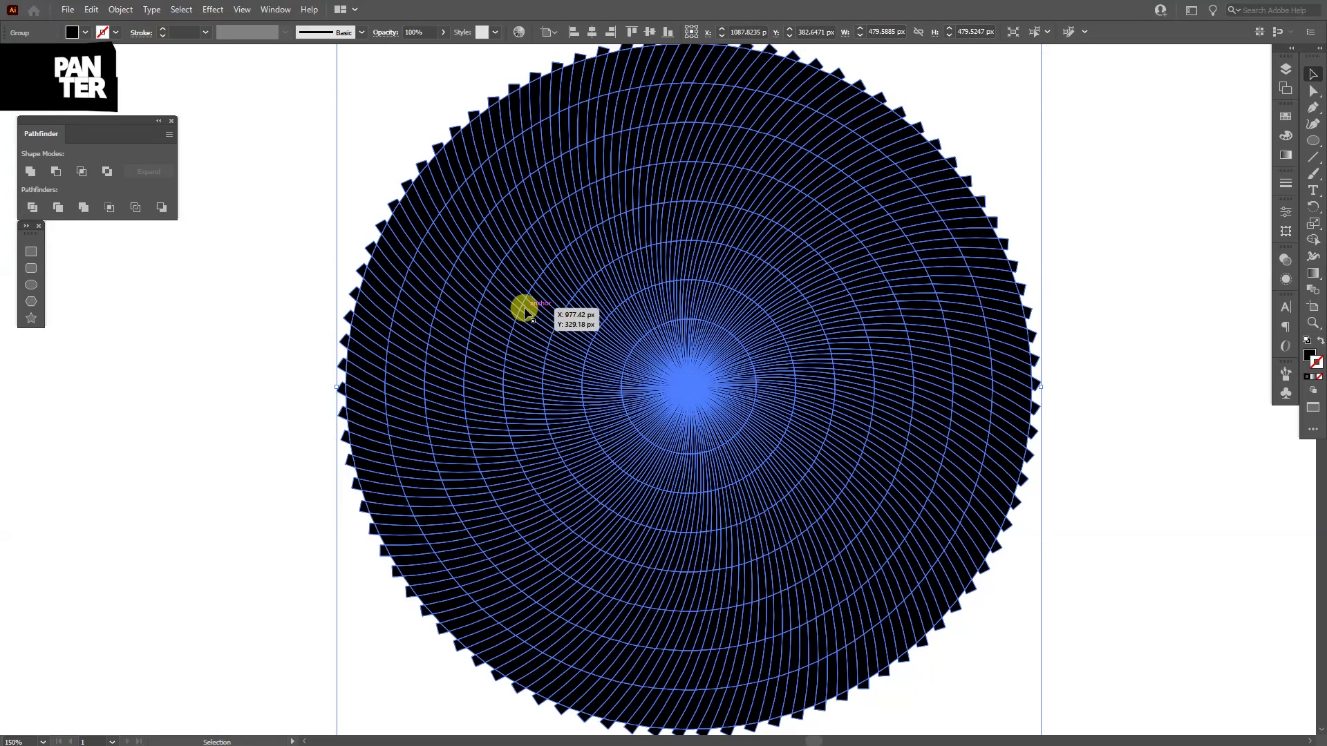
right_click(605, 209)
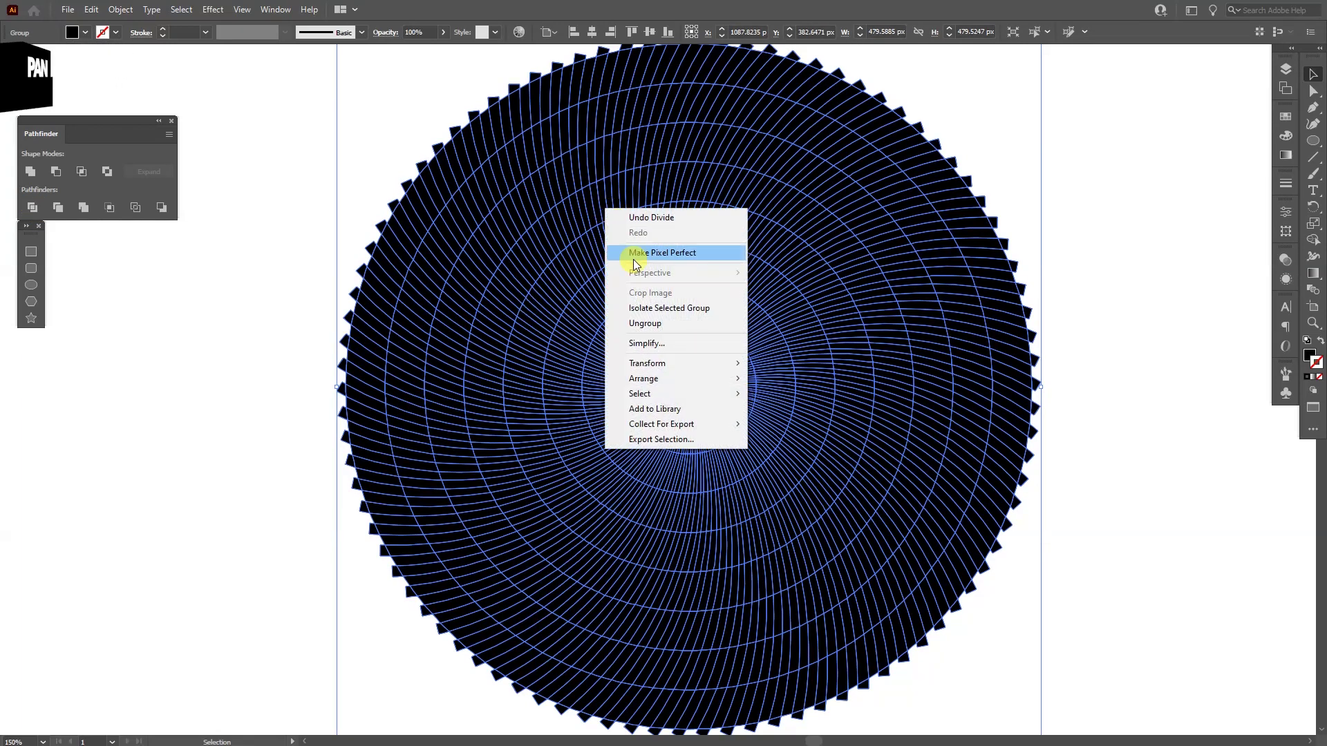
Ungroup the divided pieces and zoom in on the top edge of the circle.
click(645, 324)
click(998, 136)
key(space)
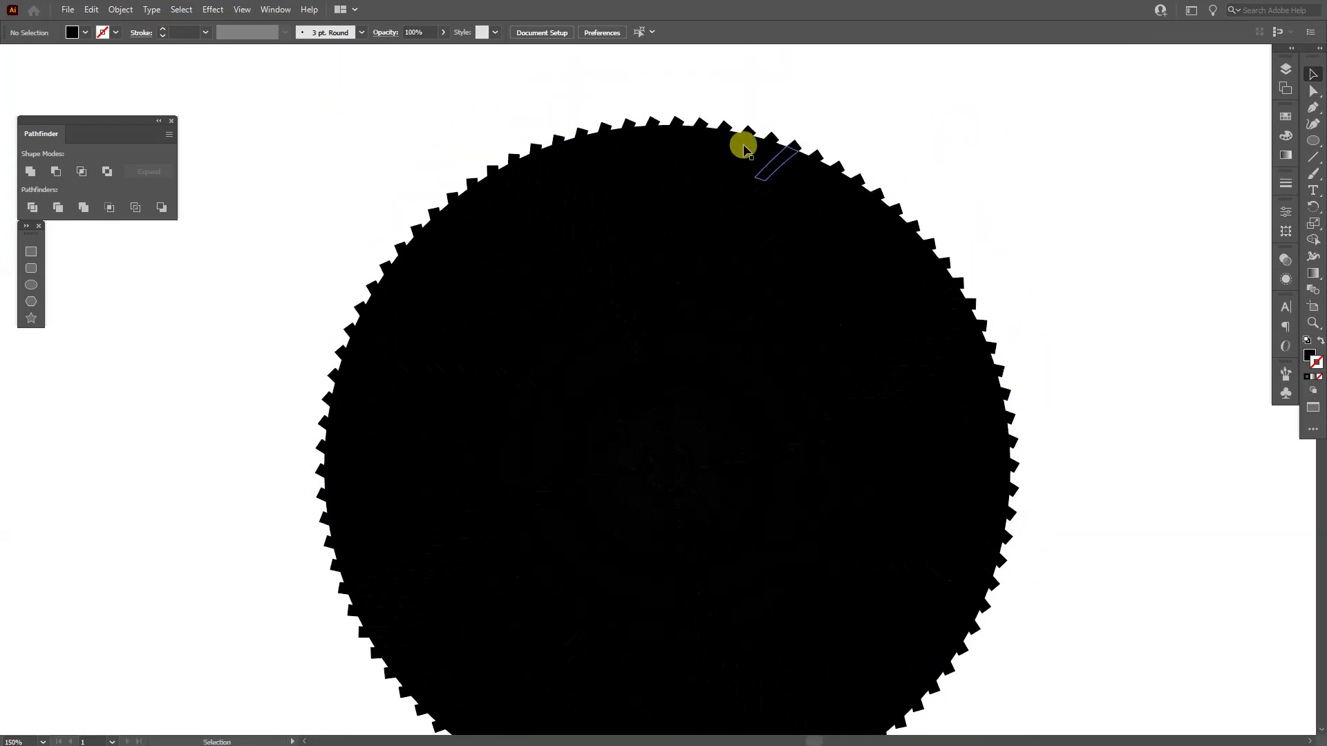
scroll(654, 131, up, 5)
drag(646, 187, 706, 166)
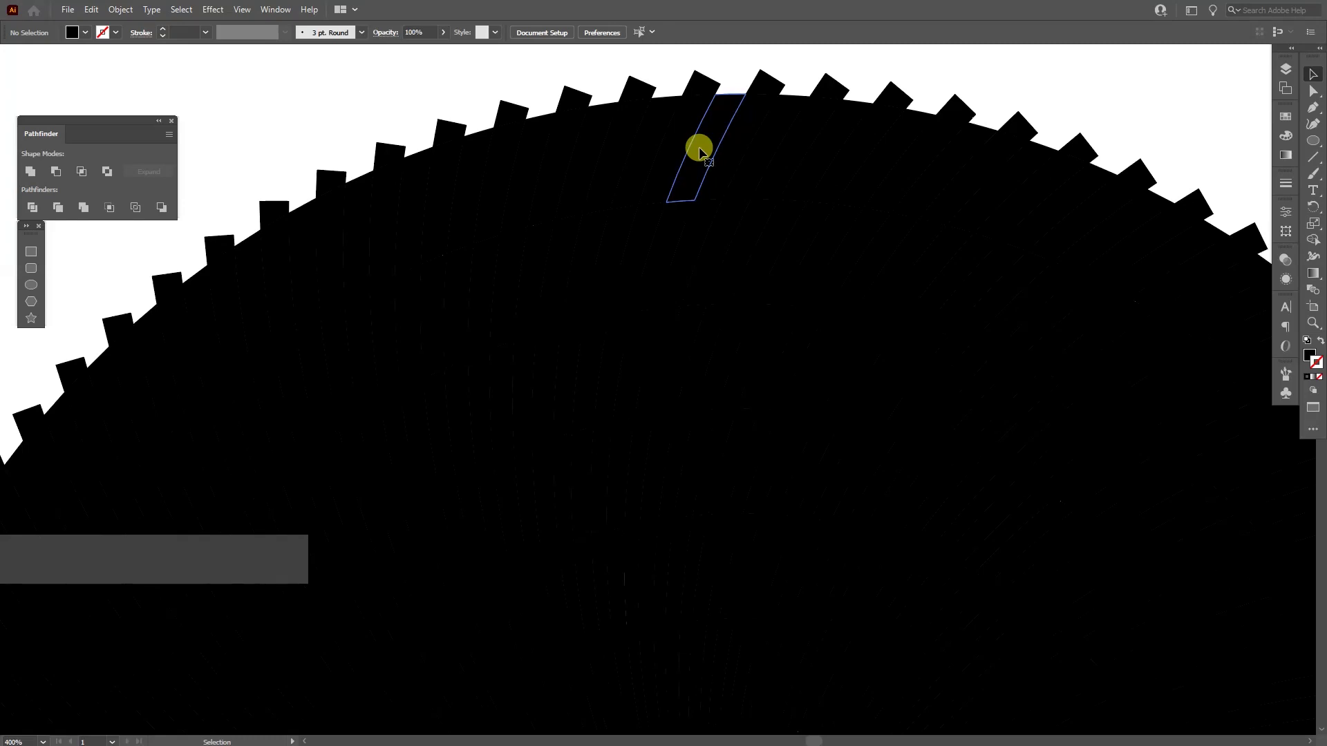
Select alternating pieces along one curved spiral strip and group them.
key(space)
mouse_move(696, 178)
mouse_down()
mouse_move(732, 139)
mouse_move(673, 179)
mouse_up()
shift+click(731, 139)
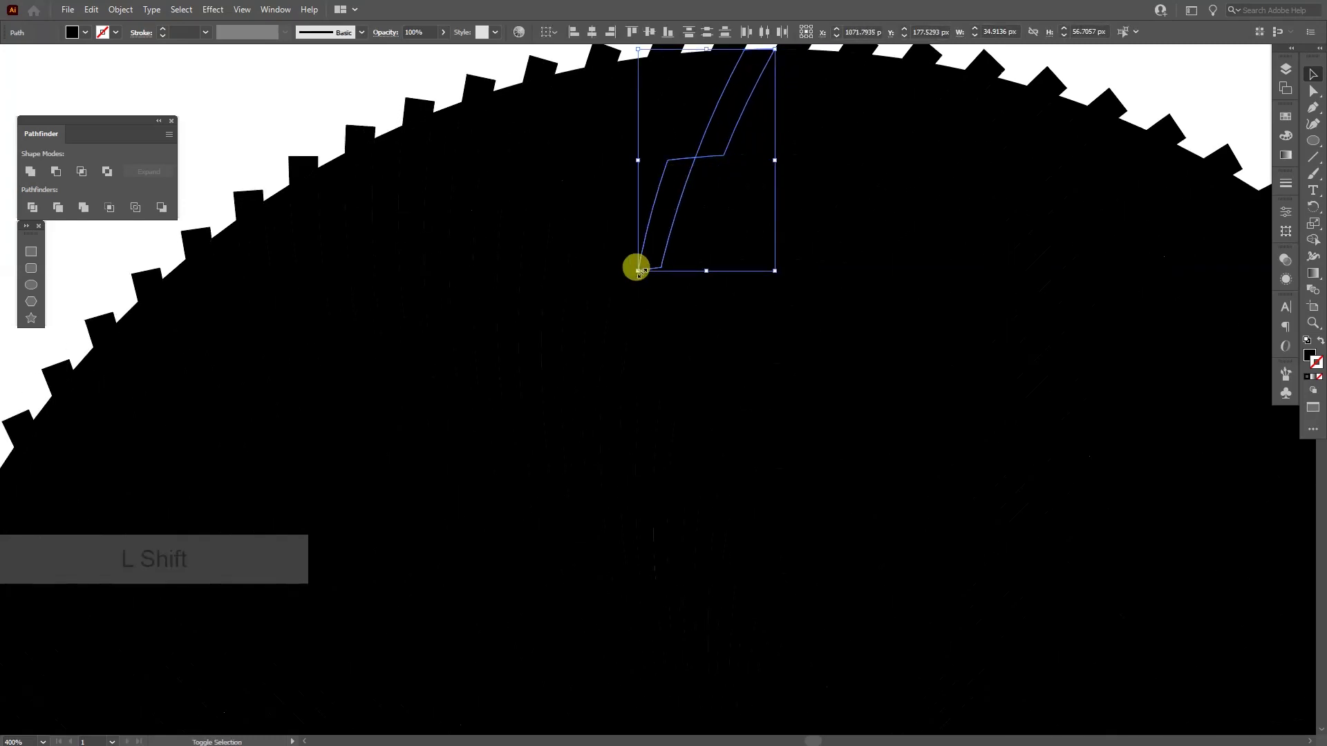
shift+click(625, 293)
key(space)
drag(619, 281, 620, 317)
click(656, 187)
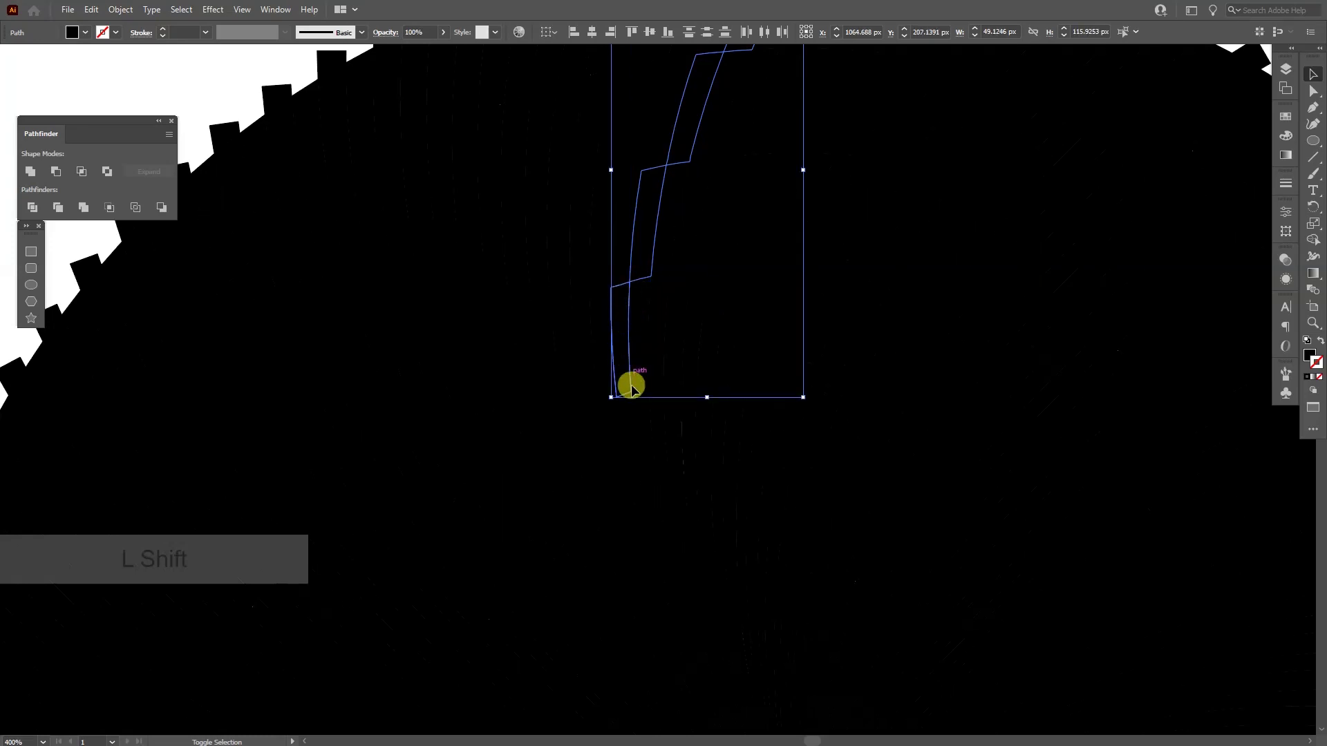
drag(631, 382, 684, 366)
scroll(702, 367, up, 2)
scroll(678, 311, down, 4)
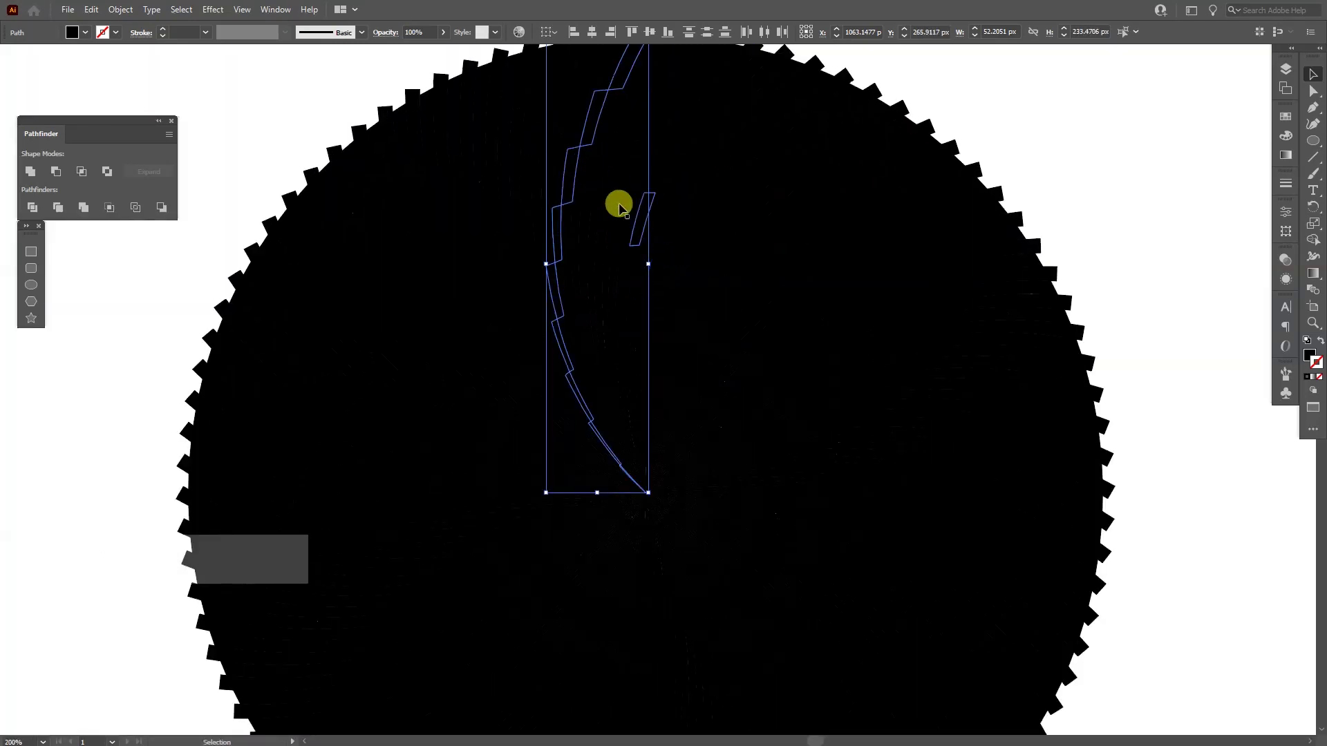
right_click(608, 184)
click(657, 268)
Move the grouped checkered strip out beside the circle and select the remaining circle pieces.
scroll(657, 269, down, 2)
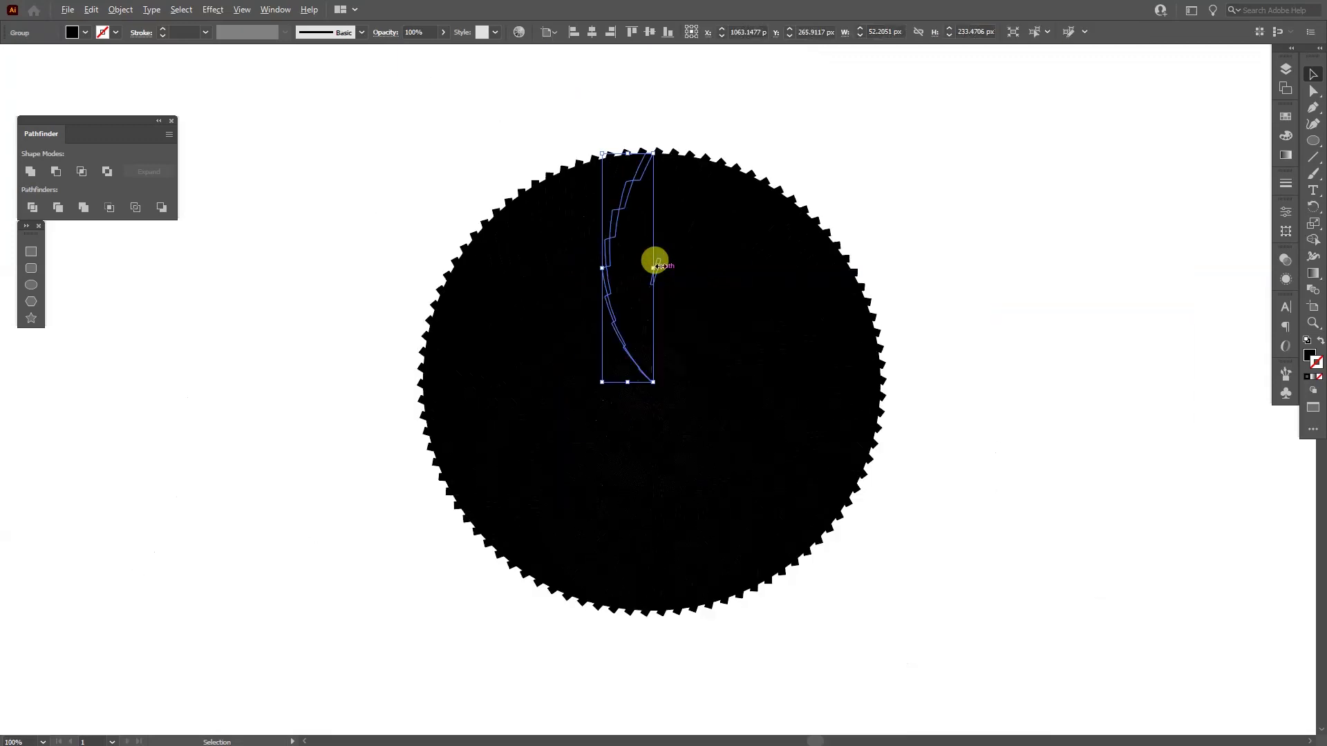
drag(654, 260, 613, 234)
drag(563, 179, 1040, 200)
drag(863, 134, 244, 636)
Delete the leftover circle and zoom in on the checkered arc.
key(Delete)
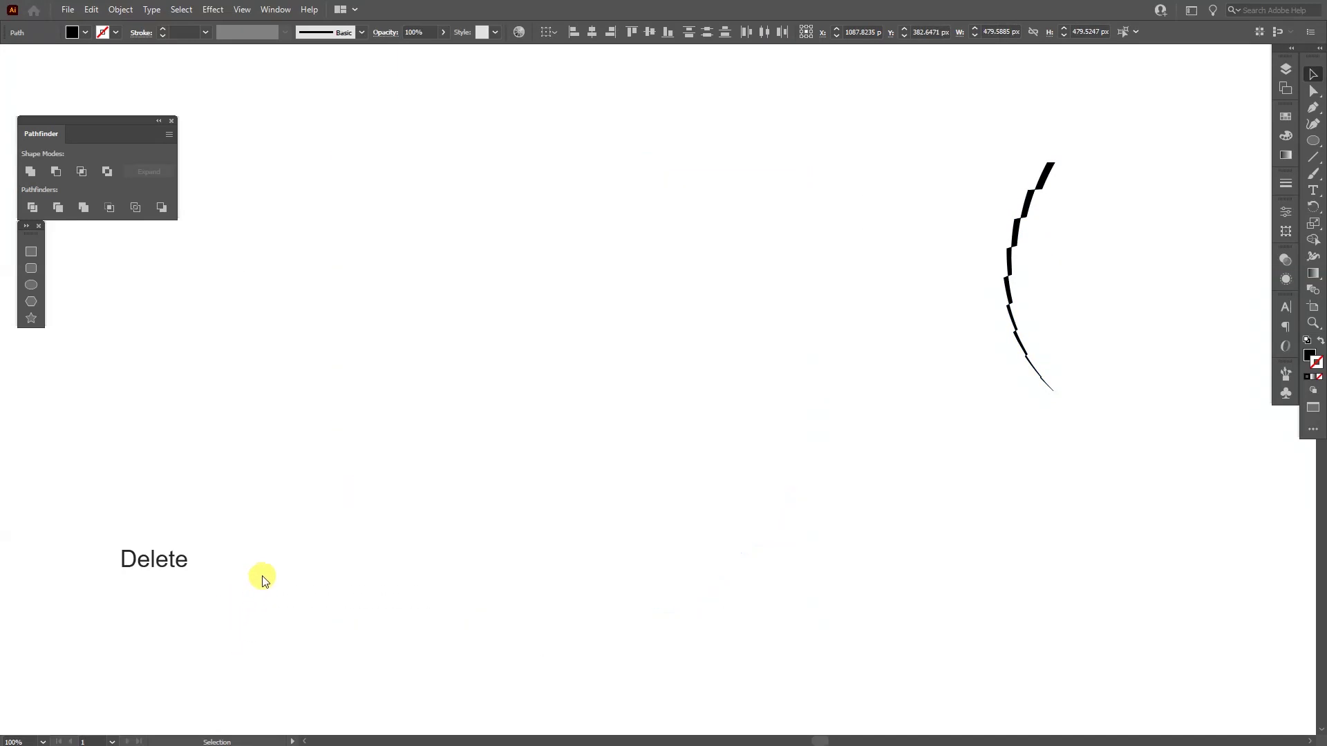
drag(1069, 252, 676, 219)
scroll(675, 219, up, 2)
key(ctrl+a)
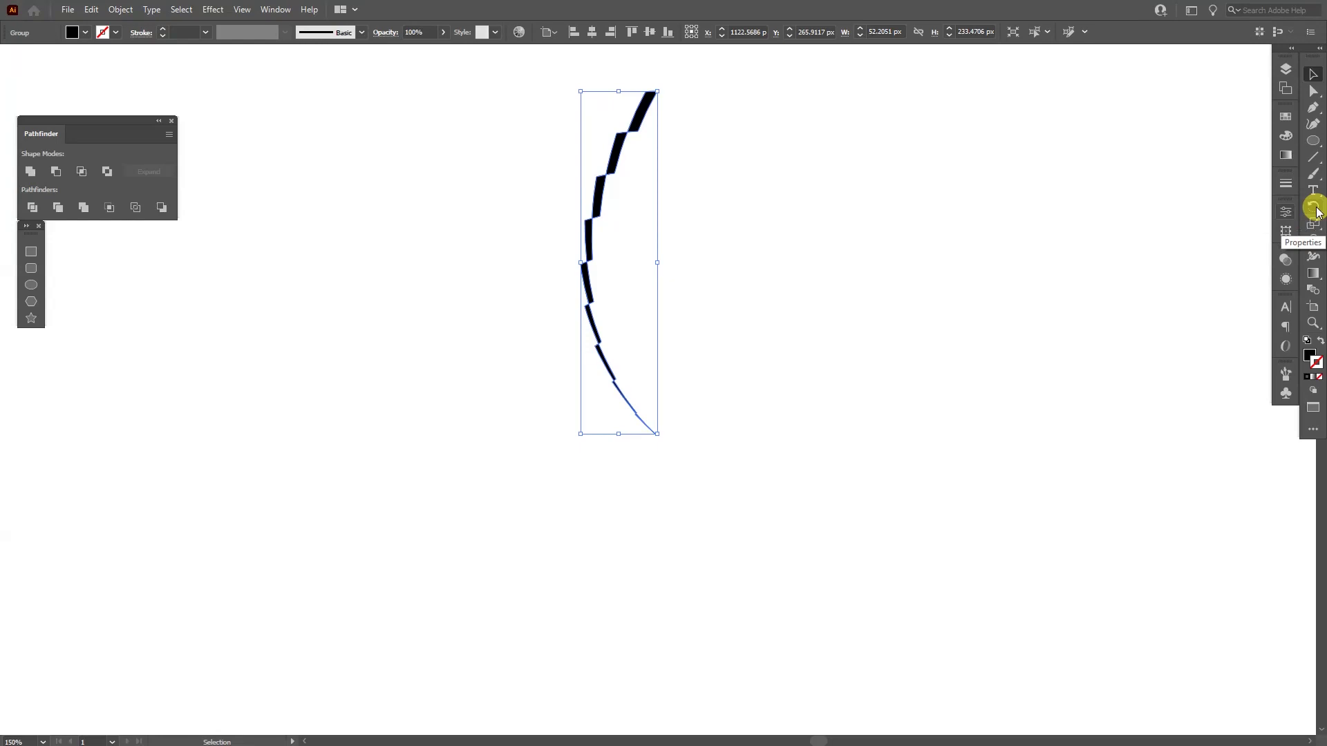
Rotate a copy of the arc -4° around its bottom end, then repeat it four more times.
click(1315, 208)
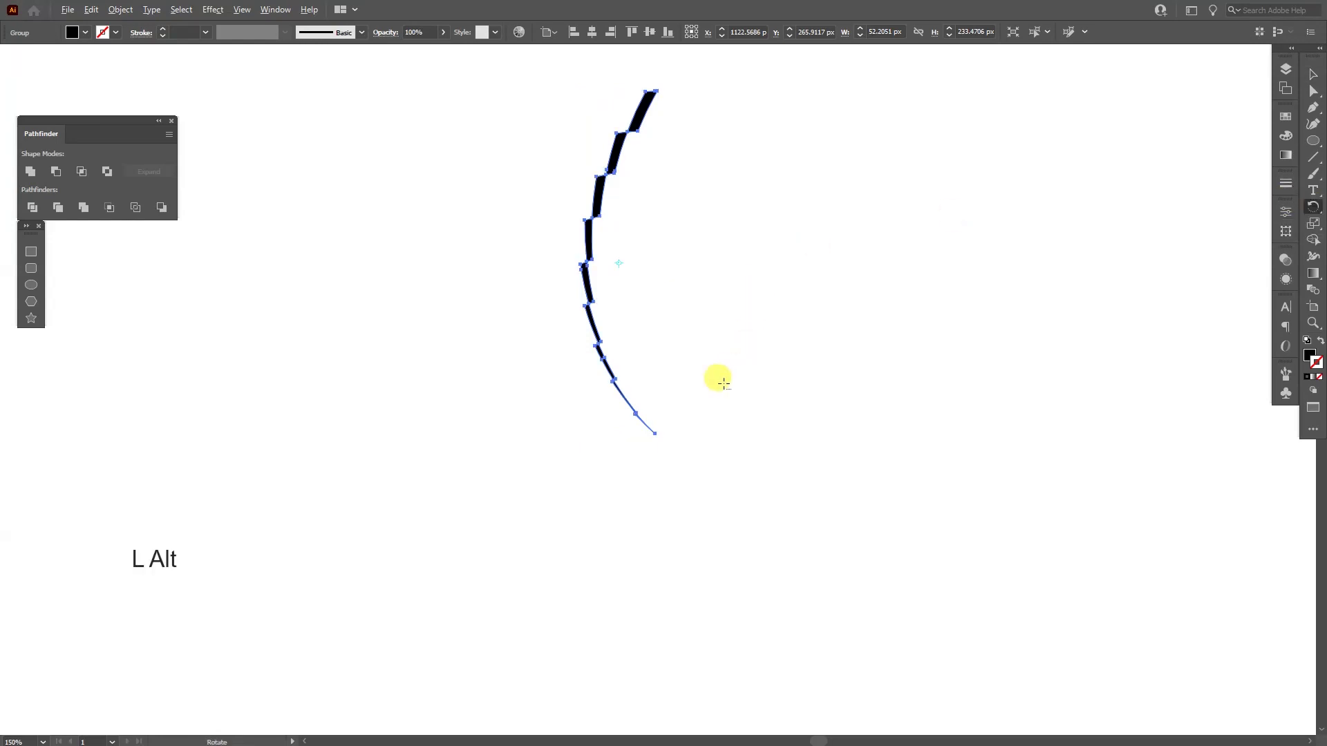
alt+click(655, 434)
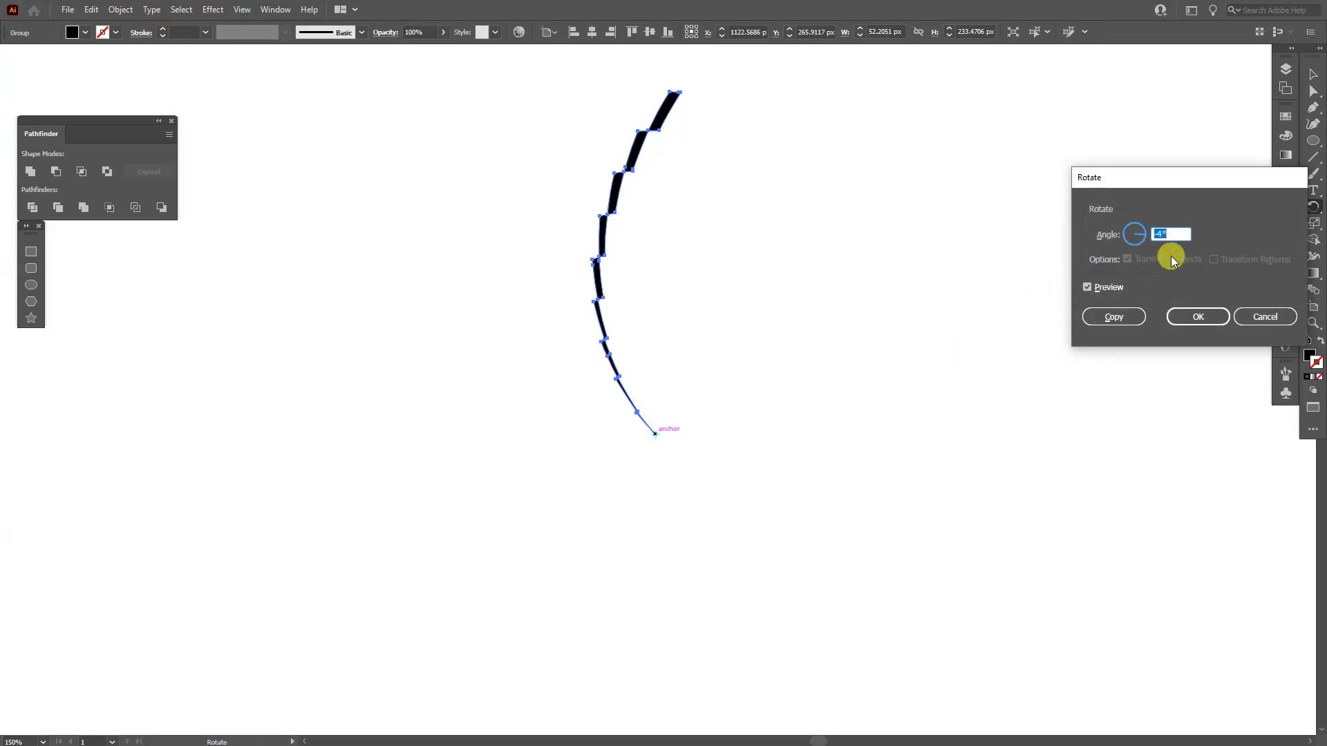
click(1185, 234)
click(1114, 316)
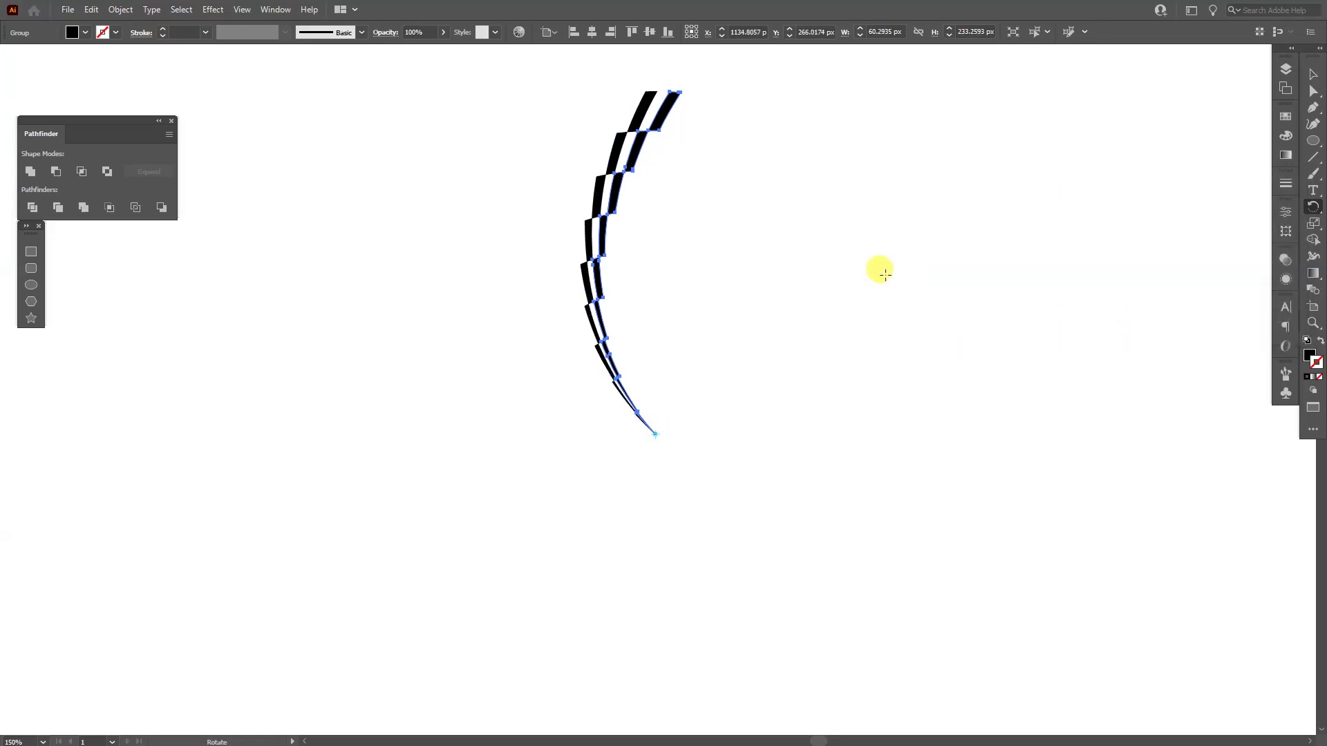
key(ctrl+d)
key(ctrl+d)
key(ctrl+d)
key(ctrl+d)
key(ctrl+d)
key(ctrl+d)
key(ctrl+d)
key(ctrl+d)
key(ctrl+d)
key(ctrl+d)
key(ctrl+d)
key(ctrl+d)
key(ctrl+d)
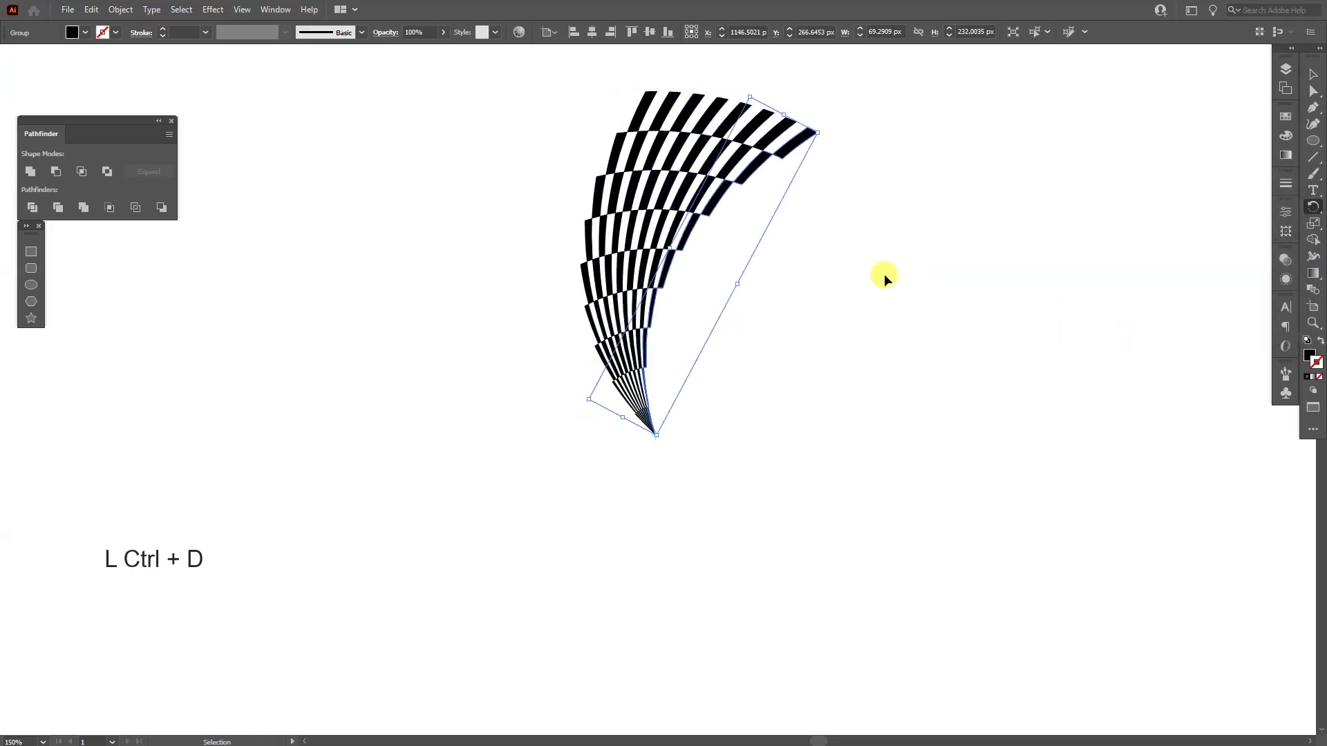
key(ctrl+d)
key(ctrl+d)
key(ctrl+d)
key(ctrl+d)
key(ctrl+d)
key(ctrl+d)
key(ctrl+d)
key(ctrl+d)
key(ctrl+d)
key(ctrl+d)
key(ctrl+d)
key(ctrl+d)
key(ctrl+d)
key(ctrl+d)
key(ctrl+d)
key(ctrl+d)
key(ctrl+d)
key(ctrl+d)
key(ctrl+d)
key(ctrl+d)
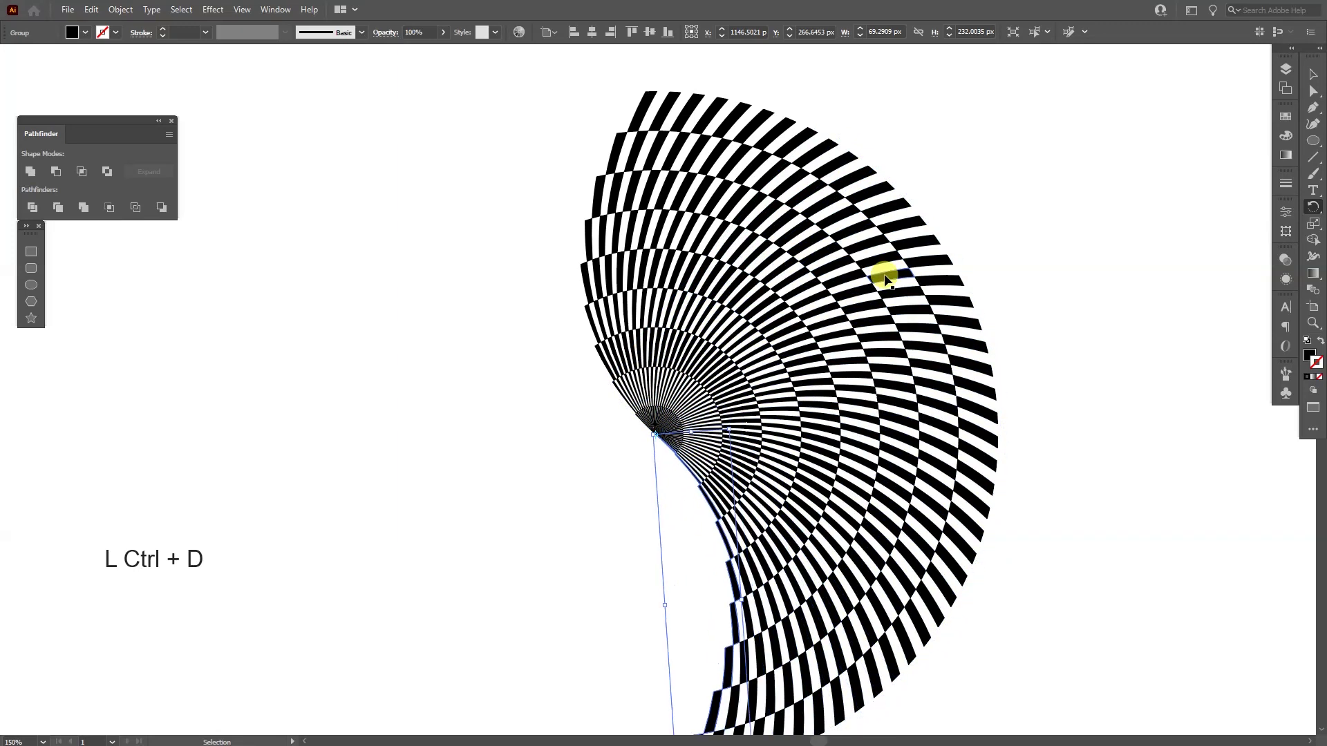
key(ctrl+d)
key(ctrl+d)
key(ctrl+d)
key(ctrl+d)
key(ctrl+d)
key(ctrl+d)
key(ctrl+d)
key(ctrl+d)
key(ctrl+d)
key(ctrl+d)
key(ctrl+d)
key(ctrl+d)
key(ctrl+d)
key(ctrl+d)
key(ctrl+d)
key(ctrl+d)
key(ctrl+d)
key(ctrl+d)
key(ctrl+d)
key(ctrl+d)
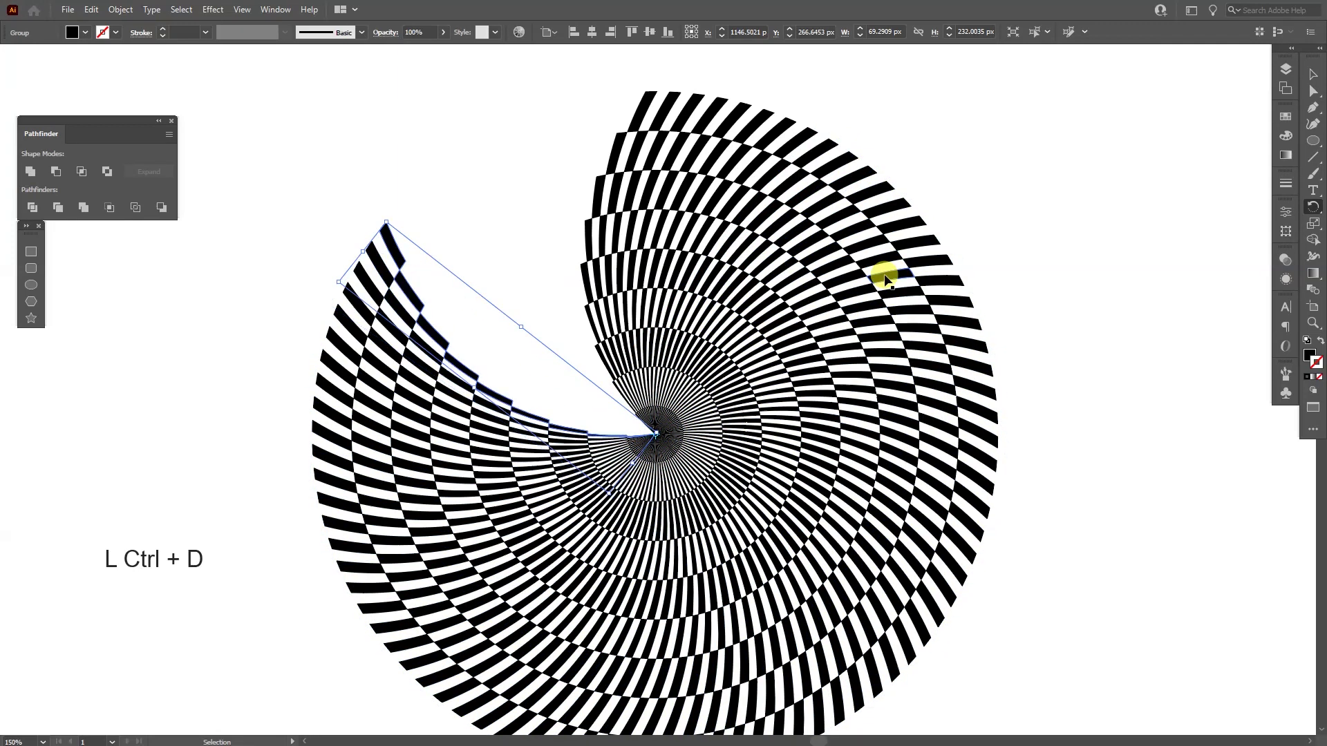
key(ctrl+d)
key(ctrl+d)
key(ctrl+d)
key(ctrl+d)
key(ctrl+d)
key(ctrl+d)
key(ctrl+d)
key(ctrl+d)
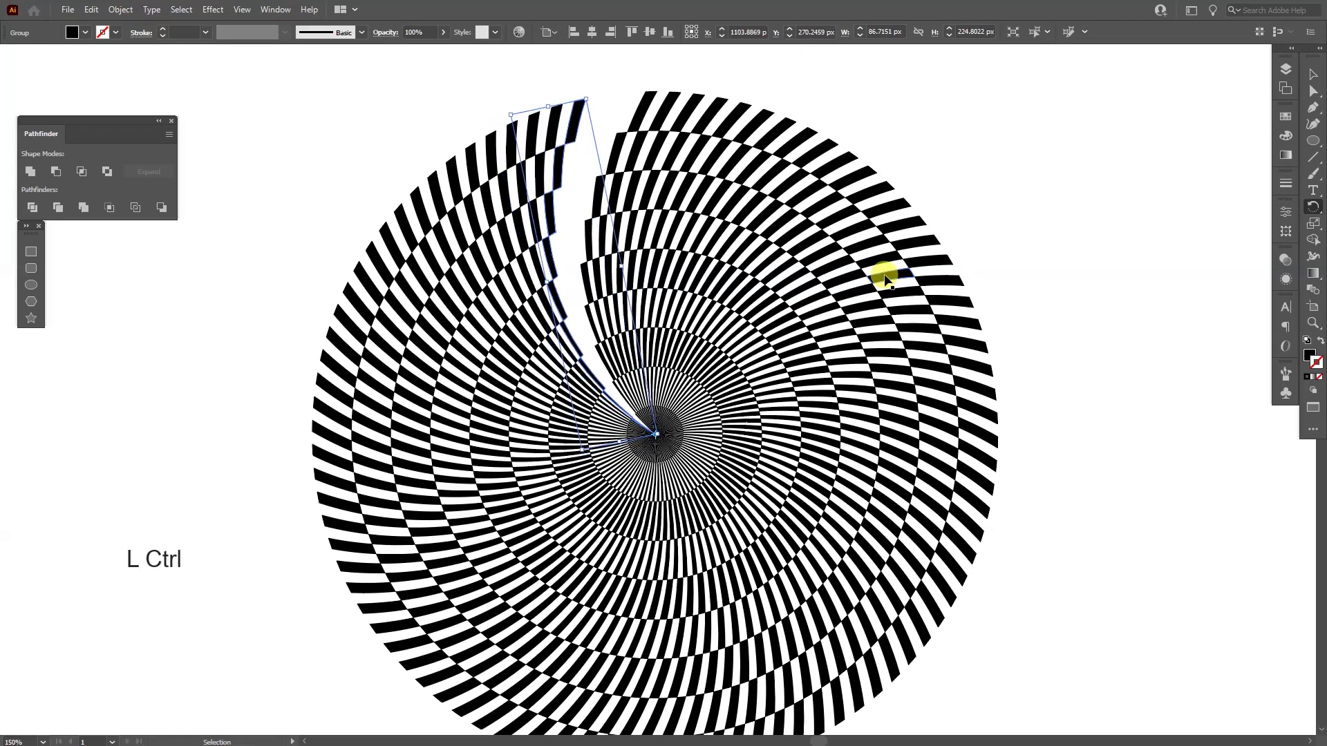